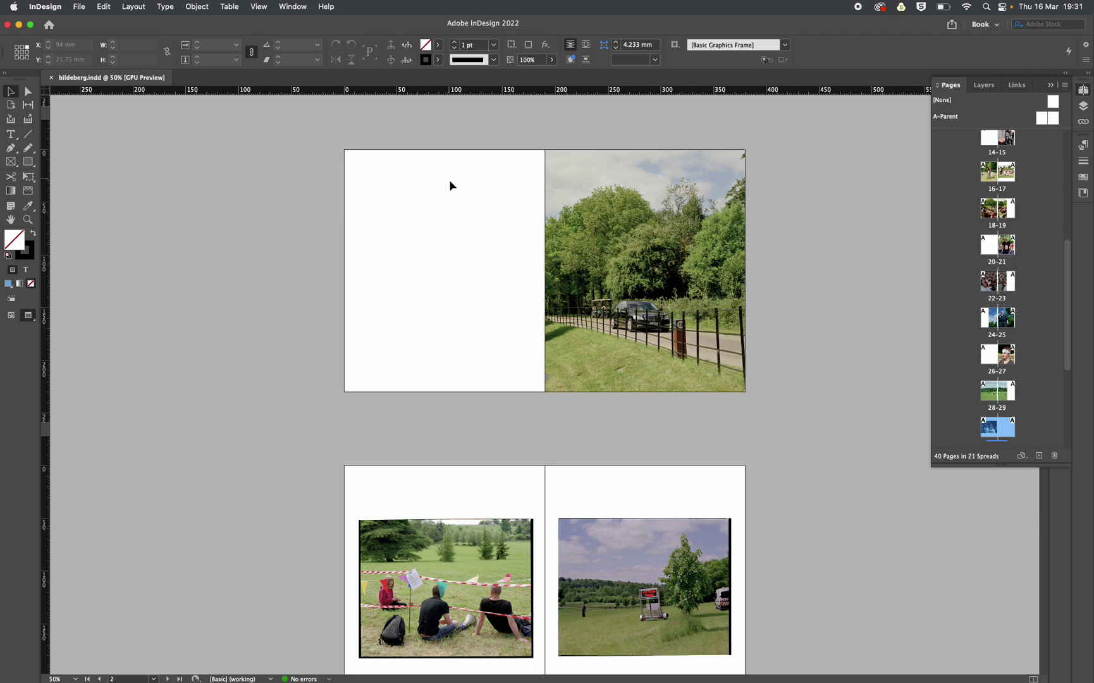
- Scroll through the spreads to pages 10–11, with the grassy sign display and stage crowd
{"action": "scroll", "coordinate": [342, 216], "scroll_direction": "up", "scroll_amount": 2}
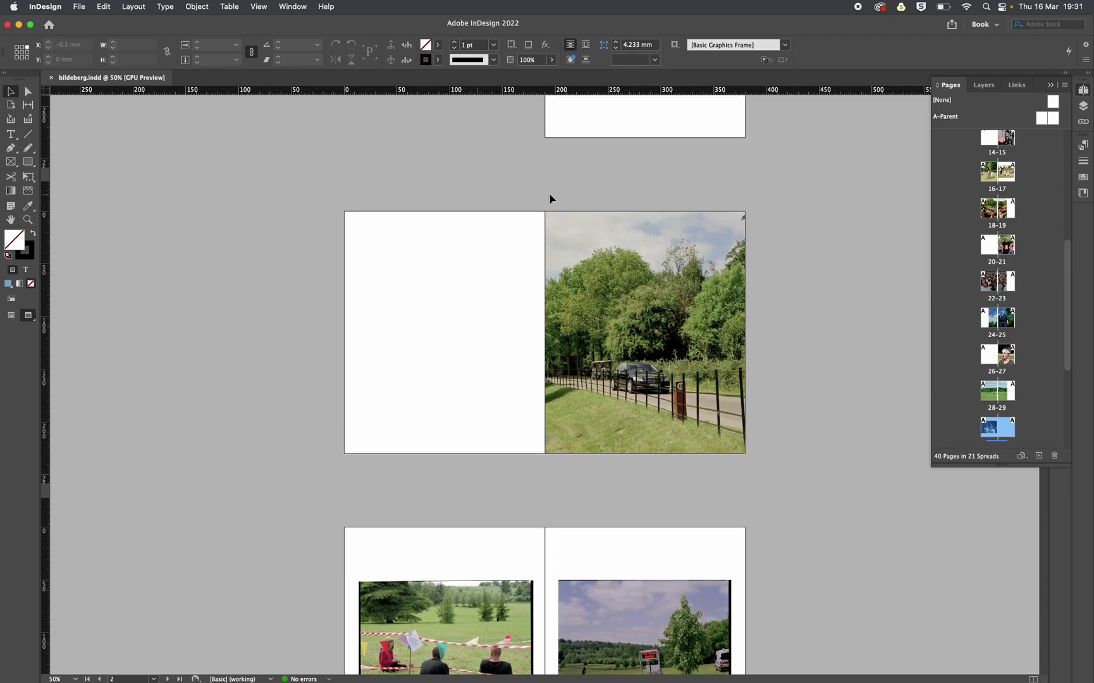
{"action": "scroll", "coordinate": [597, 196], "scroll_direction": "up", "scroll_amount": 3}
{"action": "scroll", "coordinate": [597, 196], "scroll_direction": "up", "scroll_amount": 3}
{"action": "scroll", "coordinate": [597, 196], "scroll_direction": "down", "scroll_amount": 2}
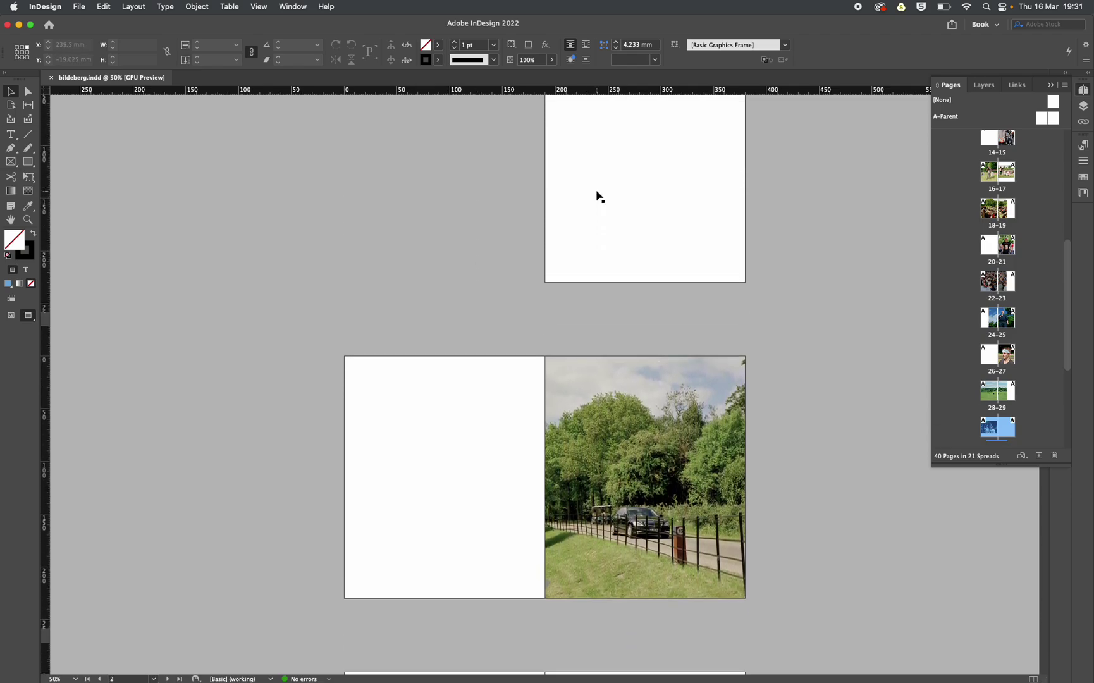
{"action": "scroll", "coordinate": [597, 196], "scroll_direction": "down", "scroll_amount": 5}
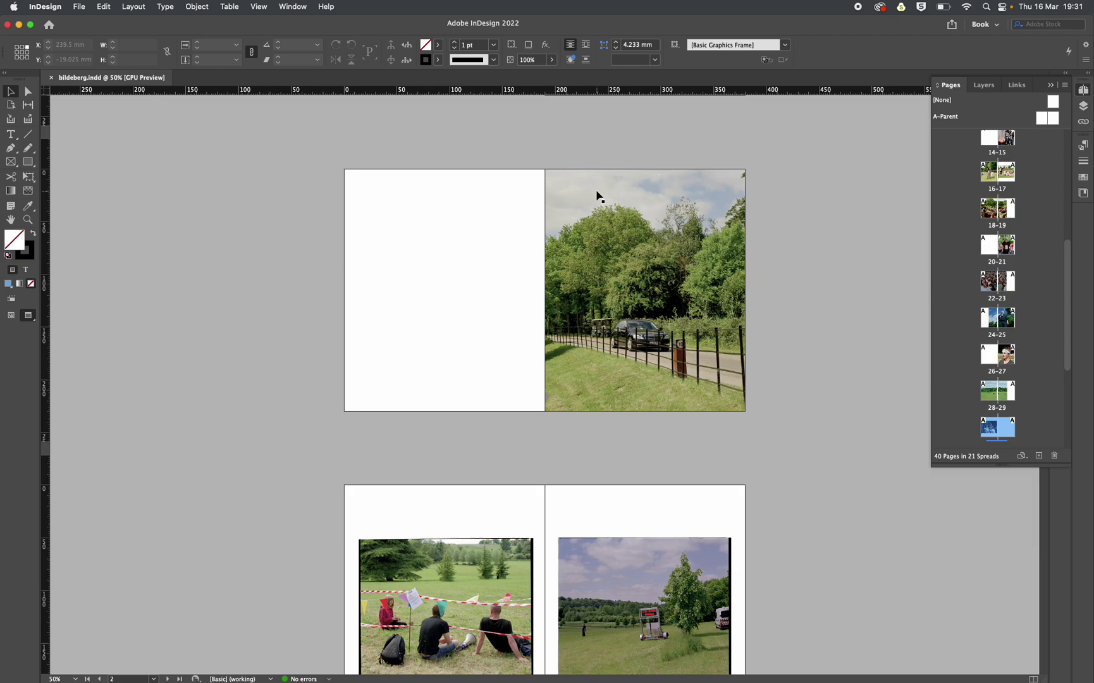
{"action": "scroll", "coordinate": [598, 196], "scroll_direction": "down", "scroll_amount": 10}
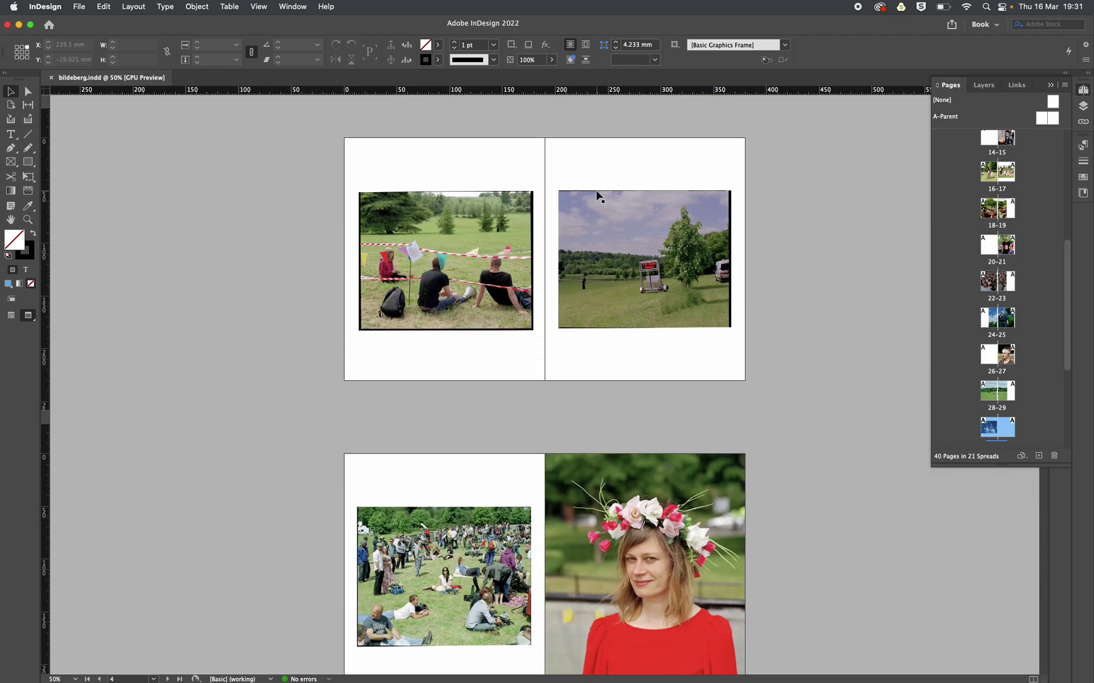
{"action": "scroll", "coordinate": [597, 196], "scroll_direction": "down", "scroll_amount": 5}
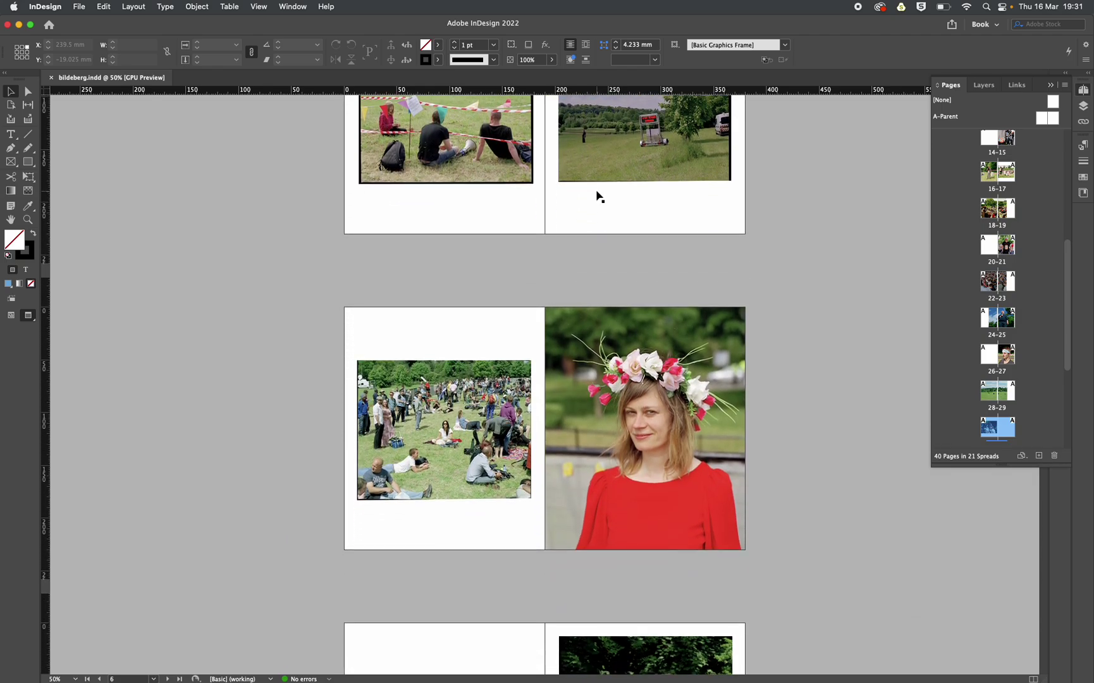
{"action": "scroll", "coordinate": [598, 196], "scroll_direction": "down", "scroll_amount": 5}
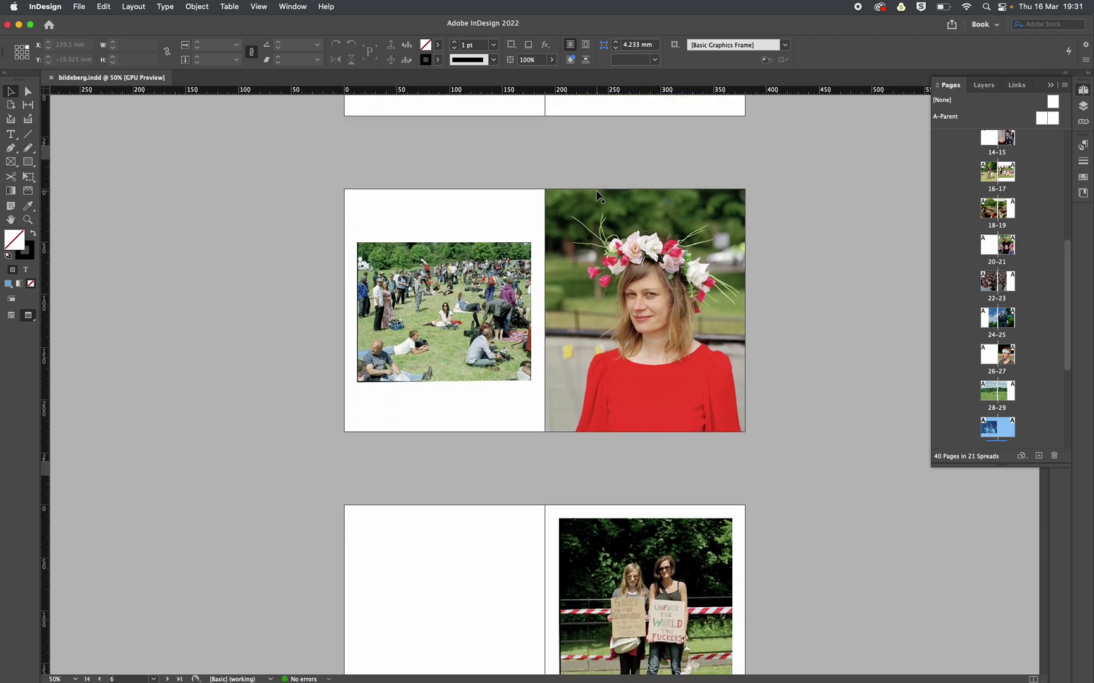
{"action": "scroll", "coordinate": [598, 196], "scroll_direction": "down", "scroll_amount": 6}
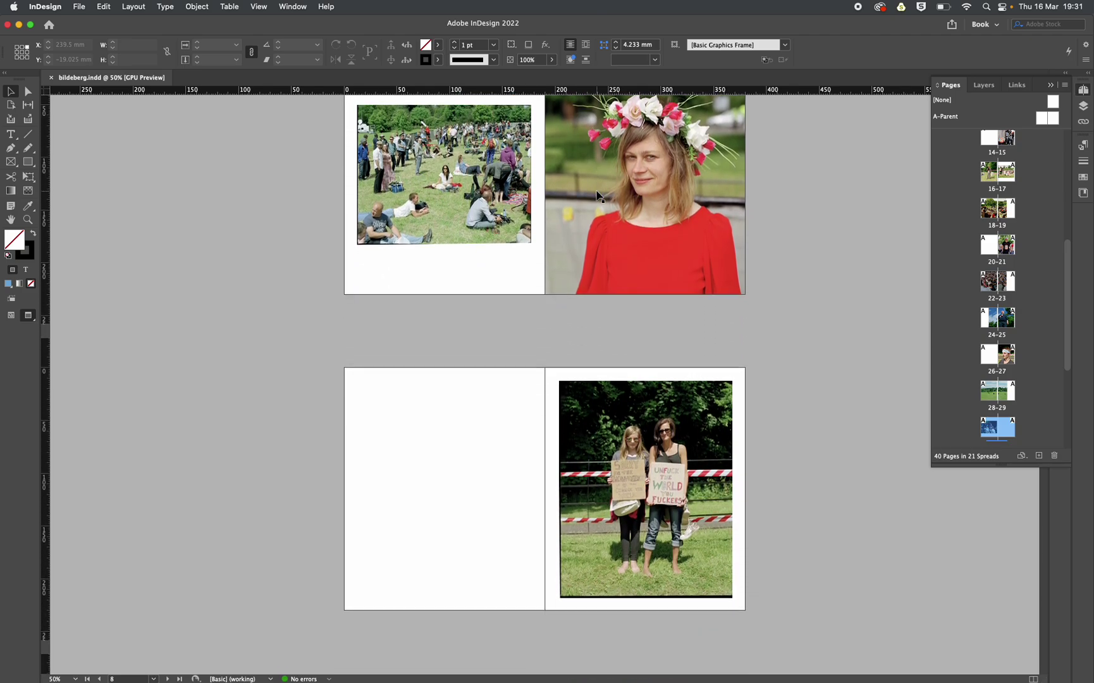
{"action": "scroll", "coordinate": [598, 196], "scroll_direction": "down", "scroll_amount": 15}
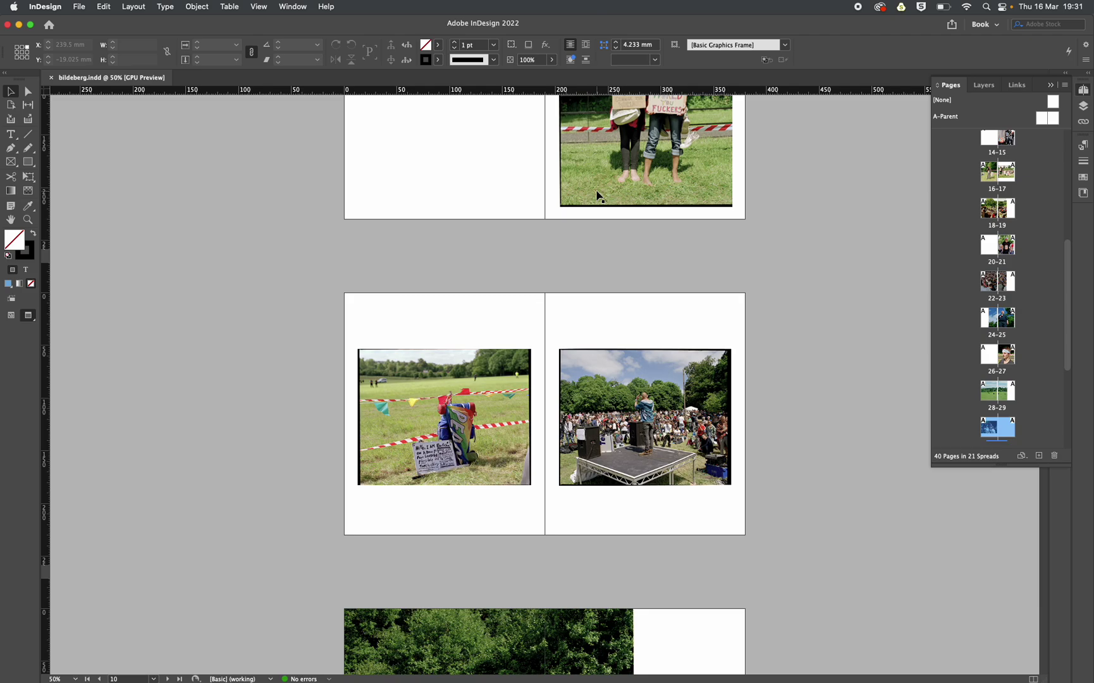
{"action": "scroll", "coordinate": [597, 196], "scroll_direction": "down", "scroll_amount": 11}
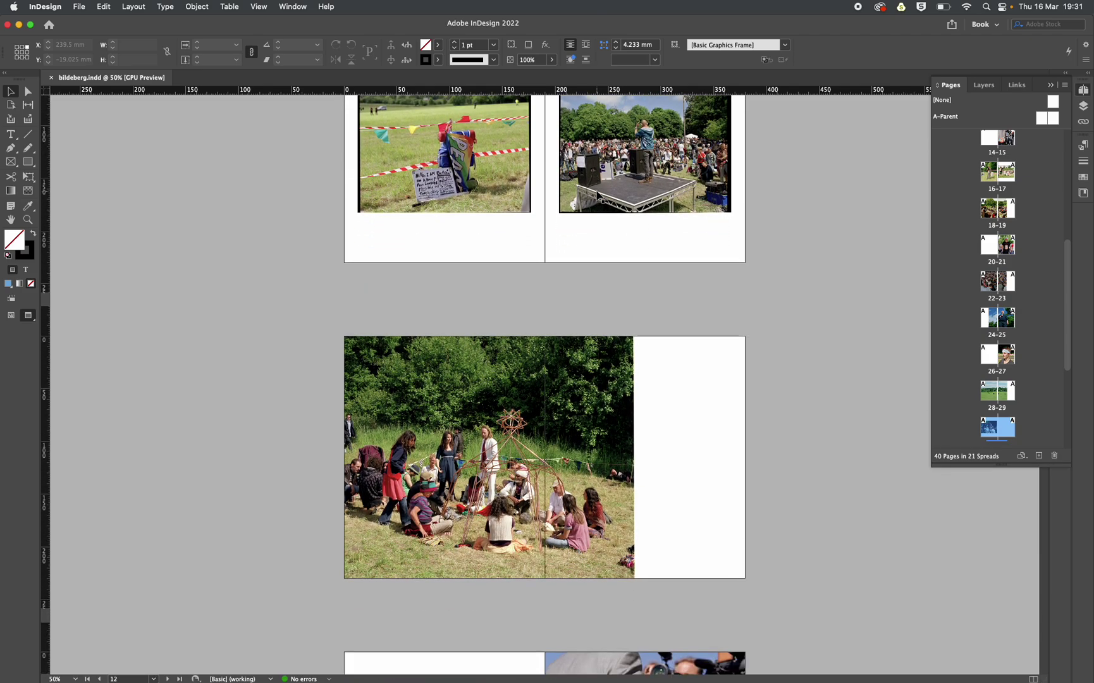
{"action": "scroll", "coordinate": [599, 197], "scroll_direction": "down", "scroll_amount": 9}
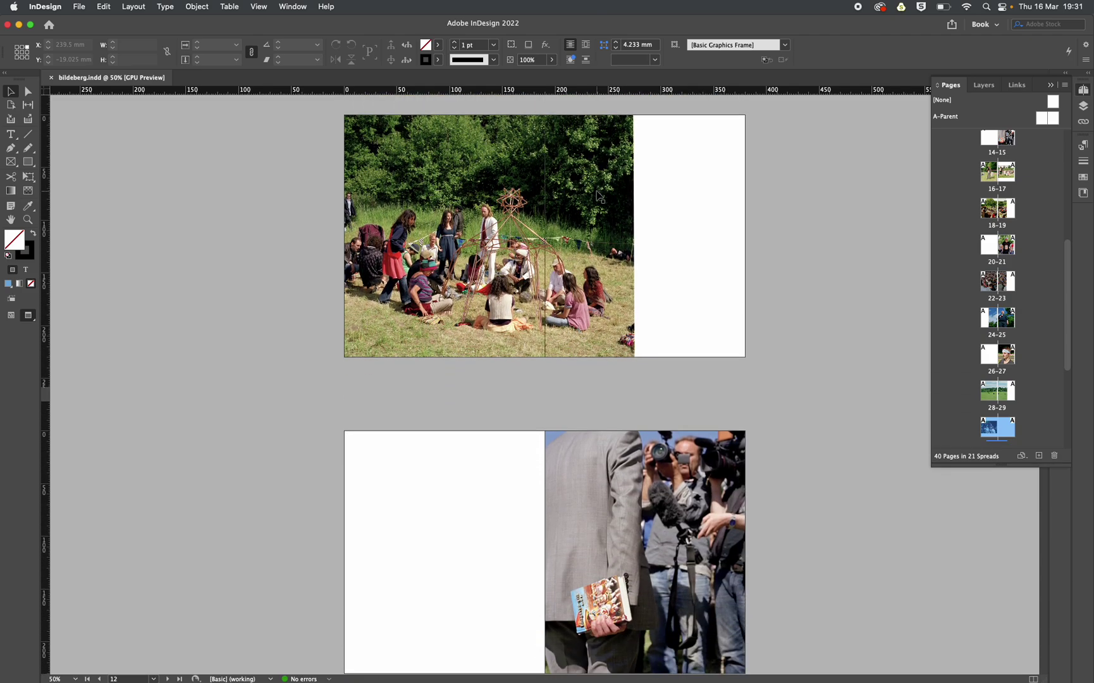
{"action": "scroll", "coordinate": [599, 198], "scroll_direction": "down", "scroll_amount": 1}
{"action": "scroll", "coordinate": [600, 197], "scroll_direction": "up", "scroll_amount": 4}
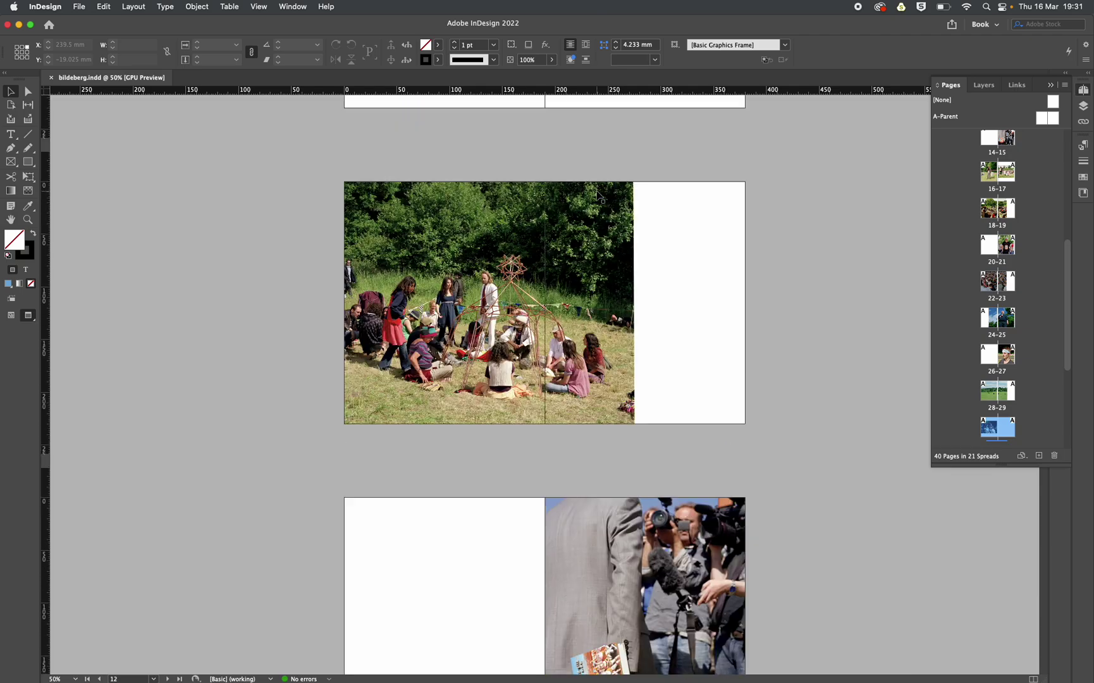
{"action": "scroll", "coordinate": [597, 196], "scroll_direction": "up", "scroll_amount": 13}
{"action": "scroll", "coordinate": [598, 196], "scroll_direction": "down", "scroll_amount": 1}
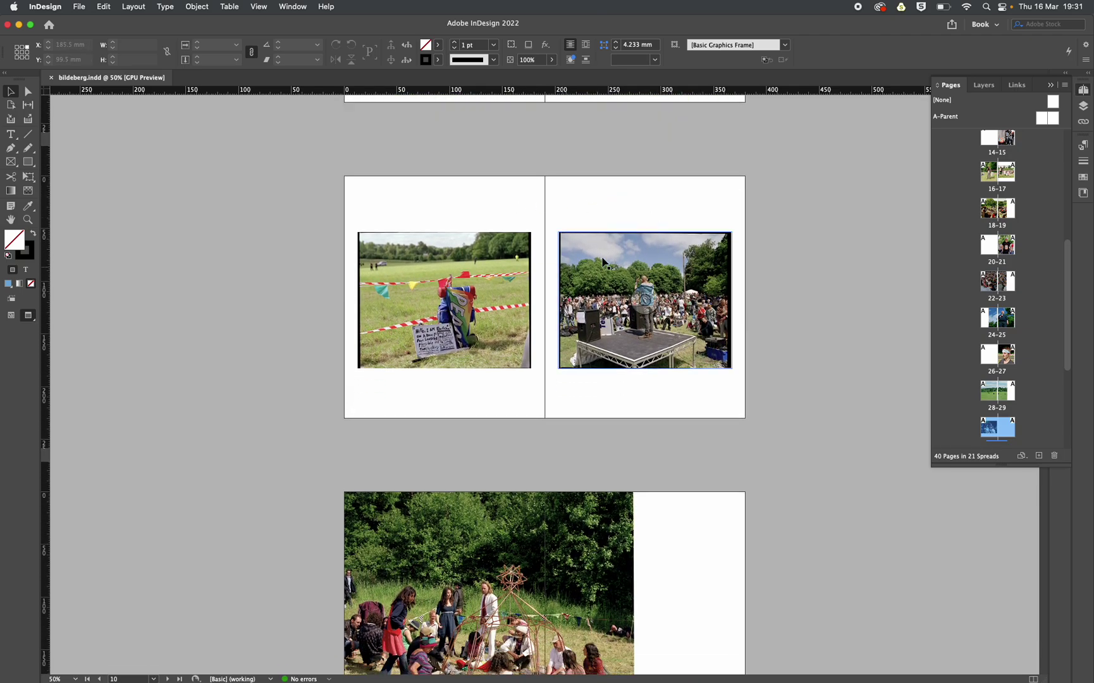
- Zoom the pages 10–11 spread to 75% and look it over
{"action": "key", "text": "super+equal"}
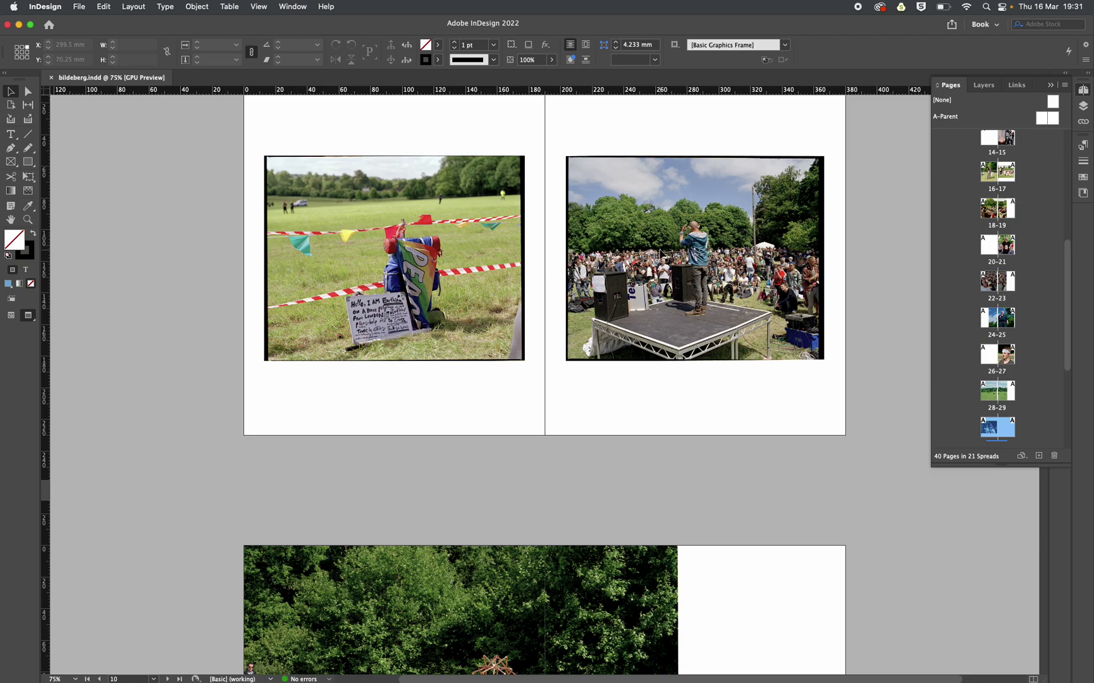
{"action": "scroll", "coordinate": [660, 253], "scroll_direction": "up", "scroll_amount": 15}
{"action": "scroll", "coordinate": [660, 253], "scroll_direction": "down", "scroll_amount": 14}
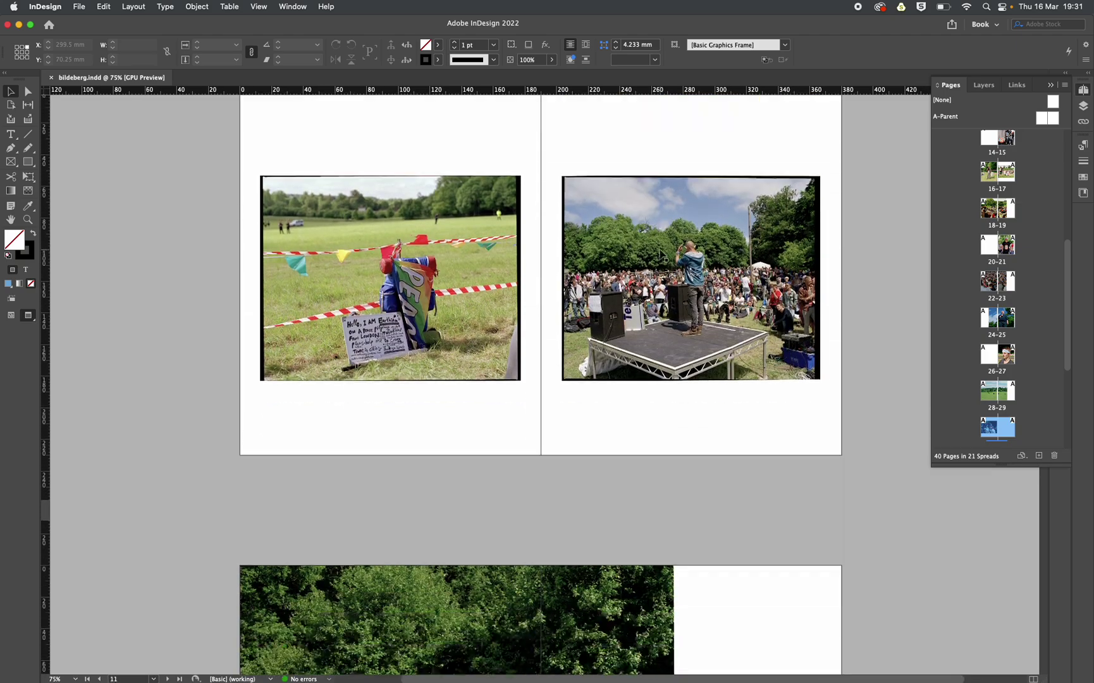
{"action": "scroll", "coordinate": [660, 252], "scroll_direction": "down", "scroll_amount": 20}
{"action": "scroll", "coordinate": [660, 253], "scroll_direction": "right", "scroll_amount": 4}
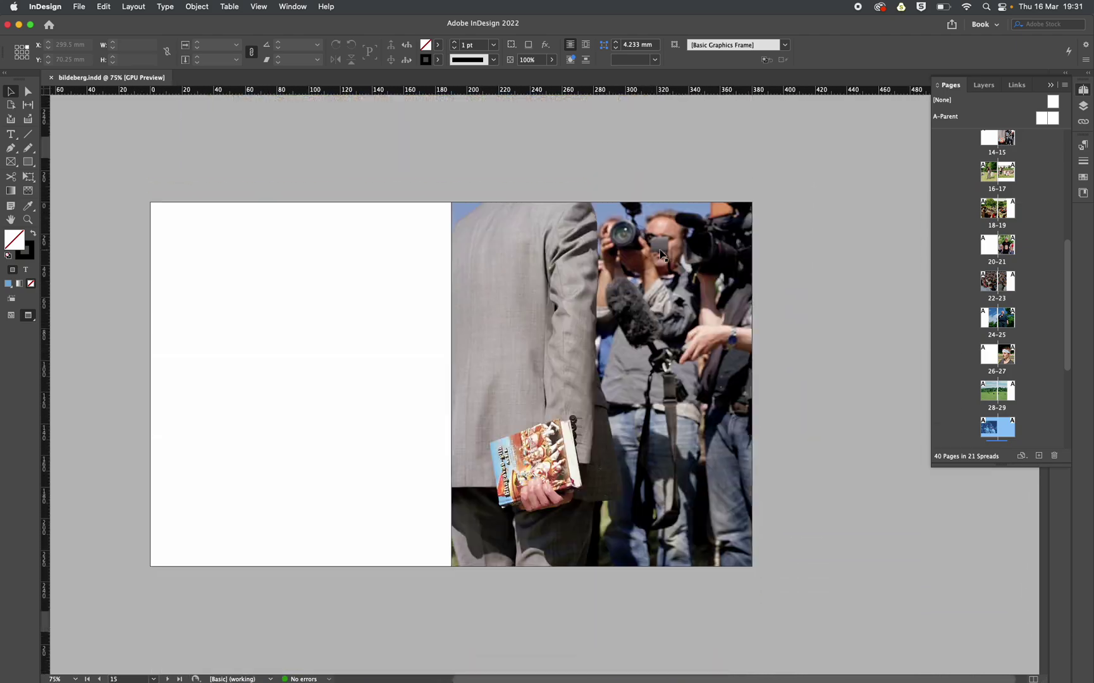
{"action": "scroll", "coordinate": [660, 253], "scroll_direction": "down", "scroll_amount": 13}
{"action": "scroll", "coordinate": [660, 253], "scroll_direction": "right", "scroll_amount": 2}
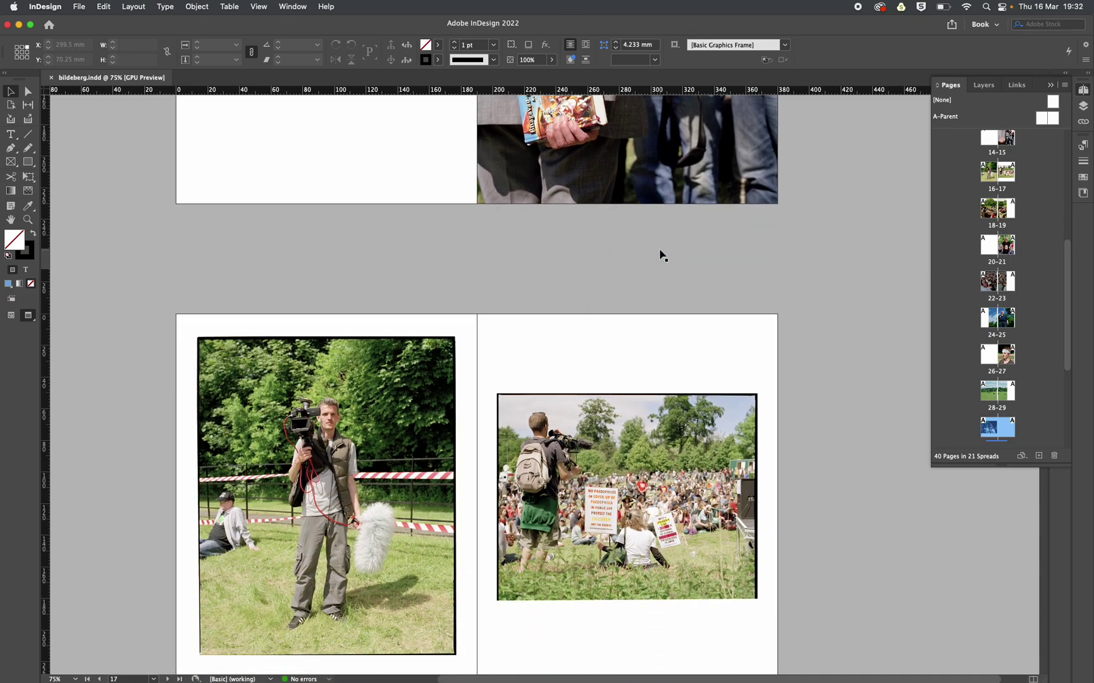
- Scroll down through the spreads to pages 20–21, showing the man in the T-shirt
{"action": "scroll", "coordinate": [660, 253], "scroll_direction": "up", "scroll_amount": 20}
{"action": "scroll", "coordinate": [660, 253], "scroll_direction": "down", "scroll_amount": 20}
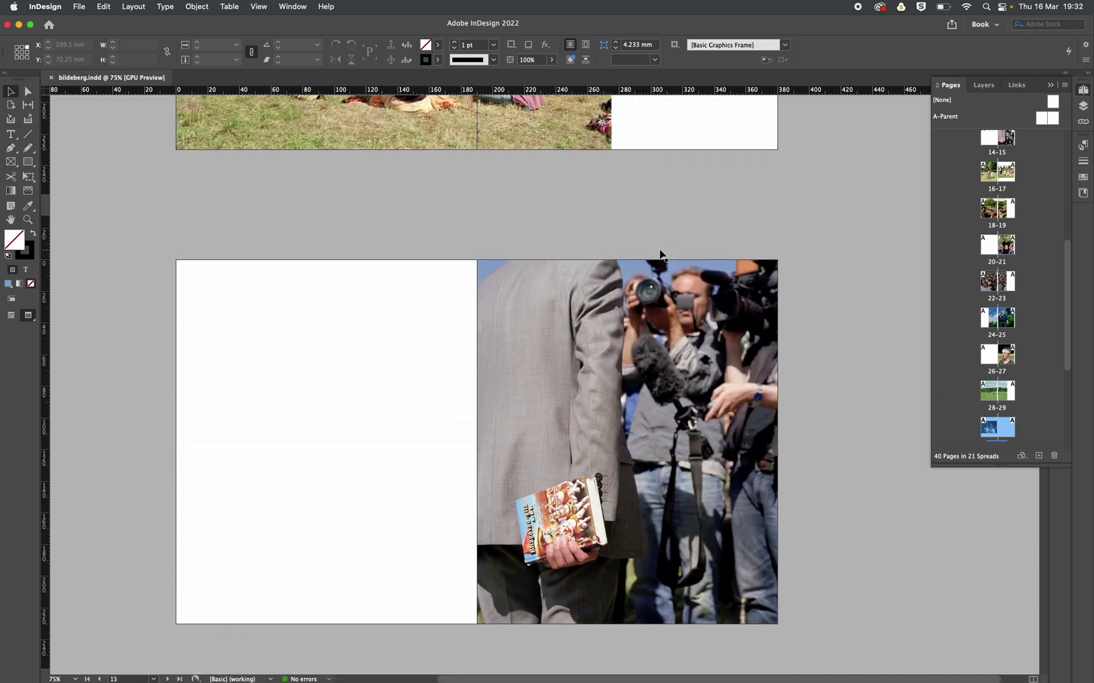
{"action": "scroll", "coordinate": [660, 253], "scroll_direction": "down", "scroll_amount": 20}
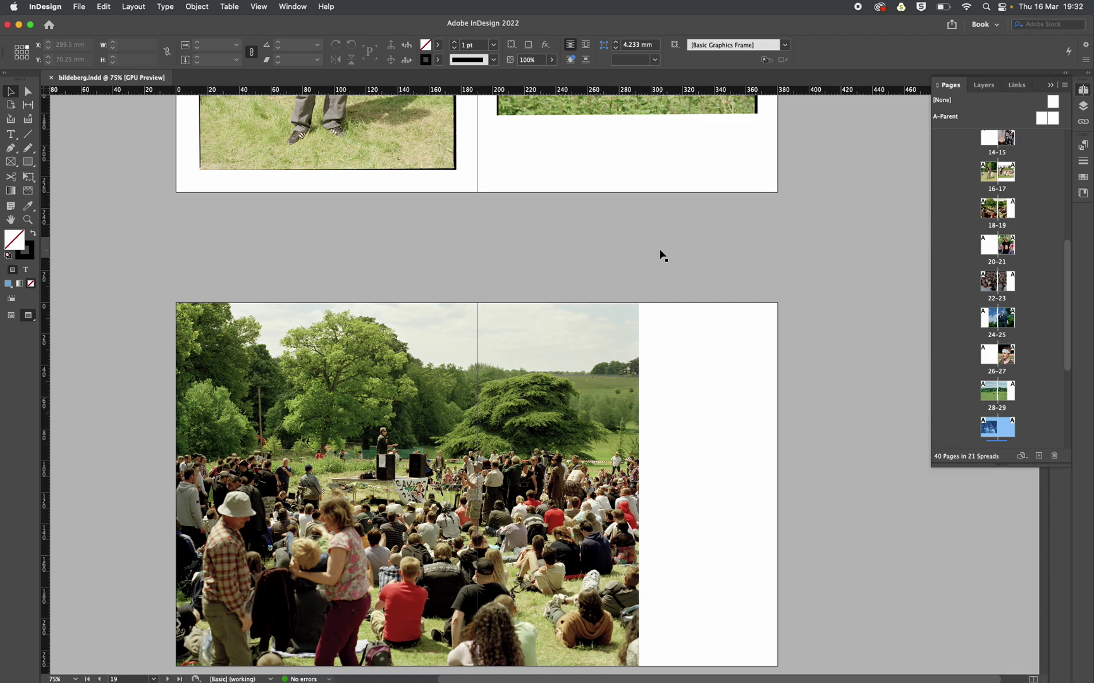
{"action": "scroll", "coordinate": [660, 254], "scroll_direction": "down", "scroll_amount": 13}
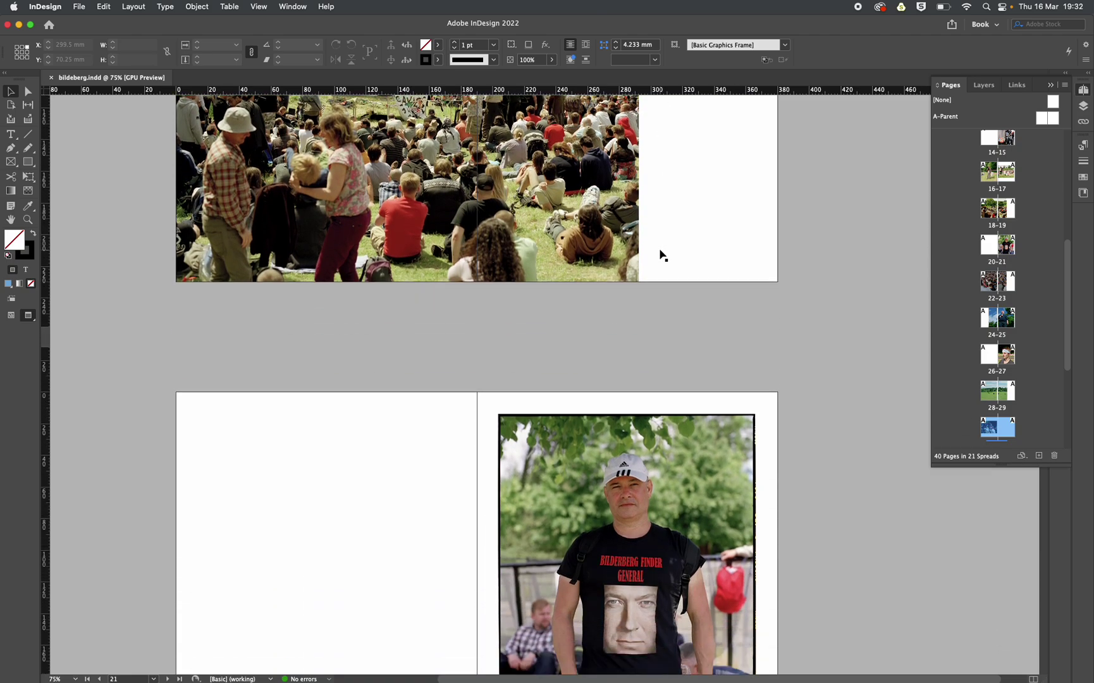
{"action": "scroll", "coordinate": [660, 254], "scroll_direction": "down", "scroll_amount": 20}
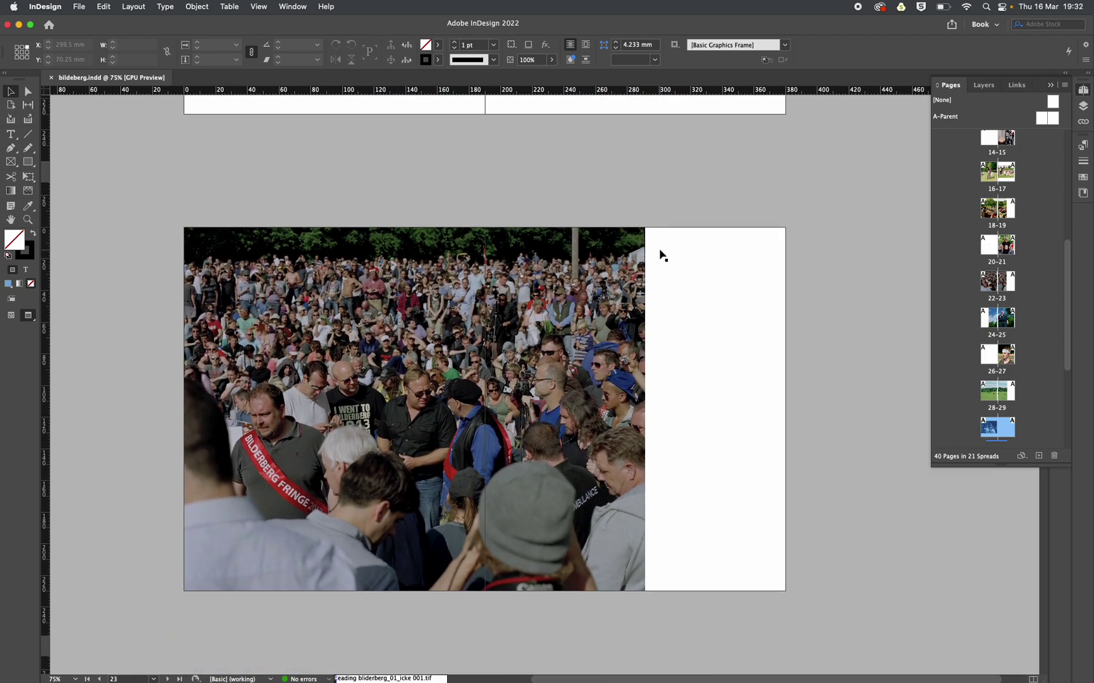
{"action": "scroll", "coordinate": [661, 254], "scroll_direction": "down", "scroll_amount": 20}
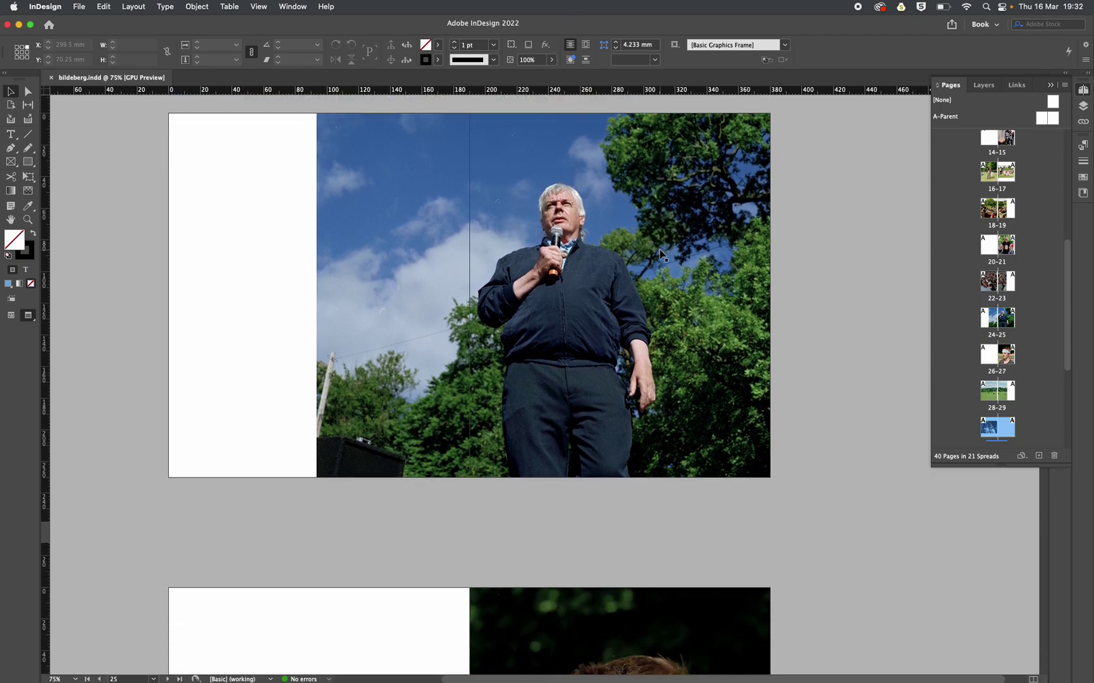
{"action": "scroll", "coordinate": [660, 255], "scroll_direction": "up", "scroll_amount": 20}
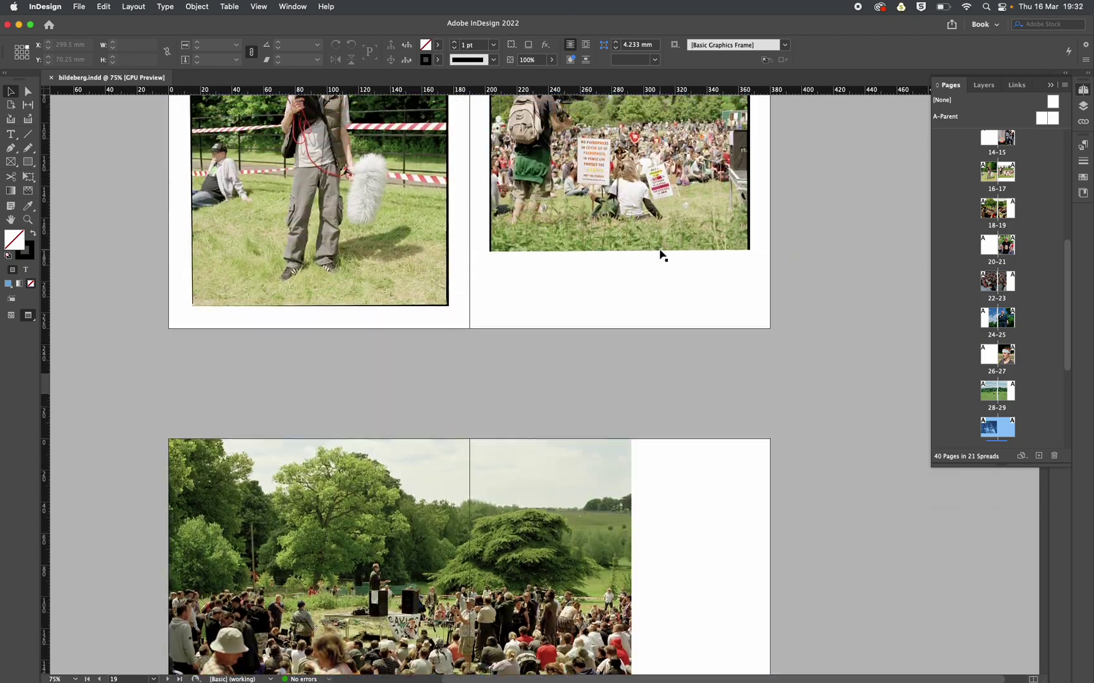
{"action": "scroll", "coordinate": [660, 254], "scroll_direction": "up", "scroll_amount": 20}
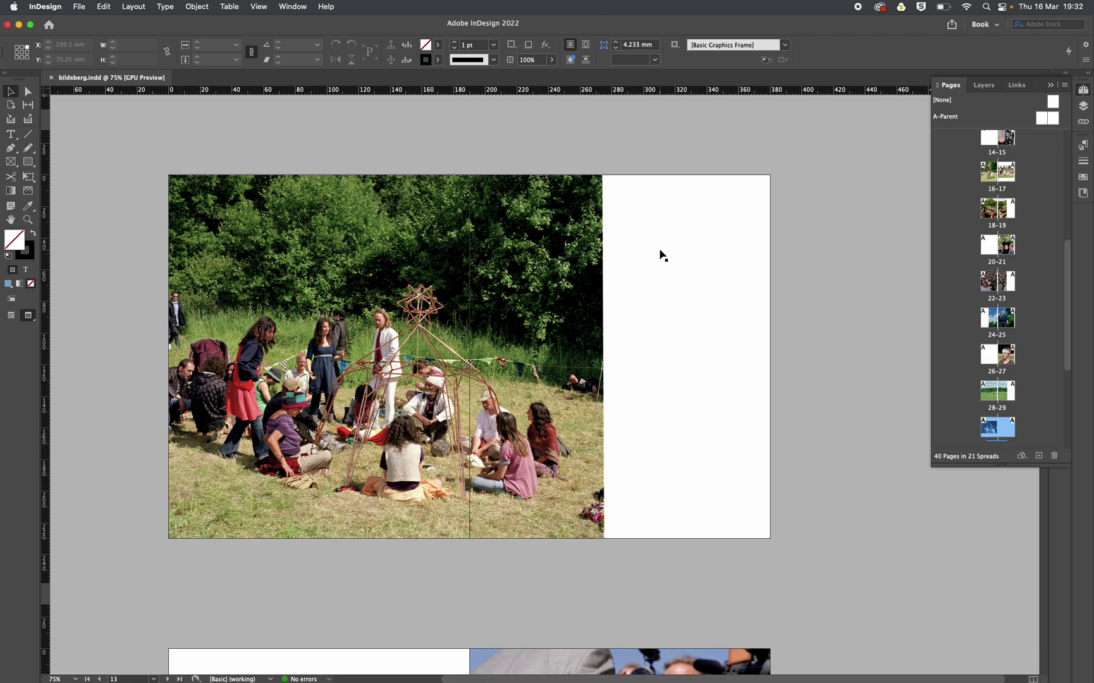
{"action": "scroll", "coordinate": [660, 254], "scroll_direction": "down", "scroll_amount": 1}
{"action": "scroll", "coordinate": [660, 254], "scroll_direction": "down", "scroll_amount": 20}
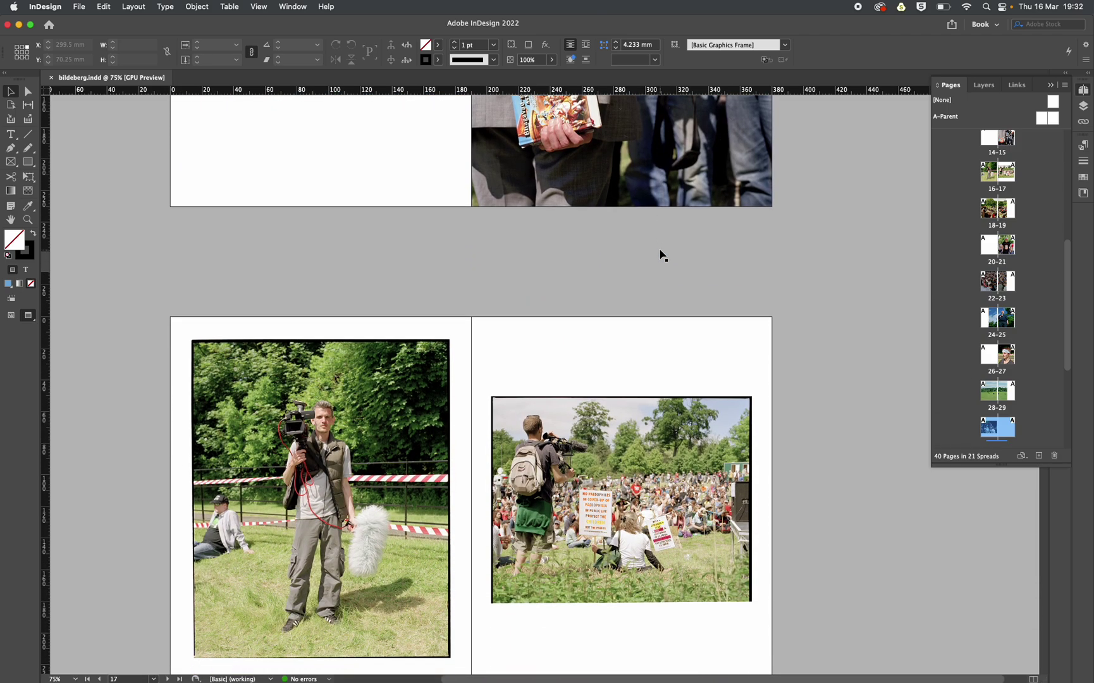
{"action": "scroll", "coordinate": [660, 254], "scroll_direction": "down", "scroll_amount": 20}
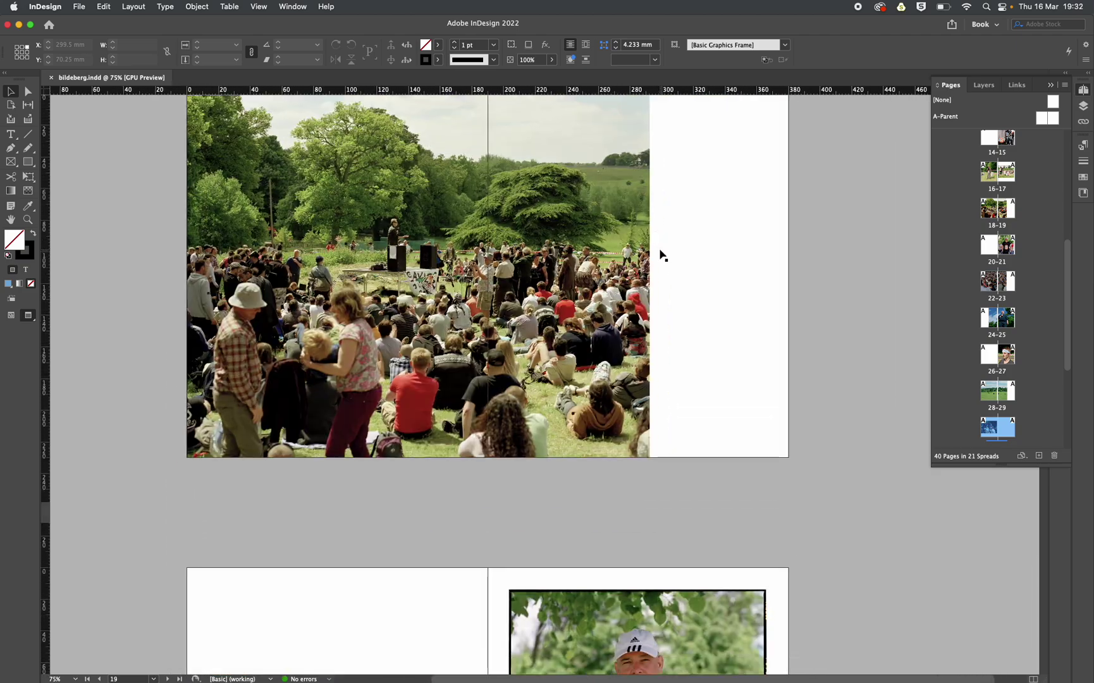
{"action": "scroll", "coordinate": [660, 254], "scroll_direction": "down", "scroll_amount": 15}
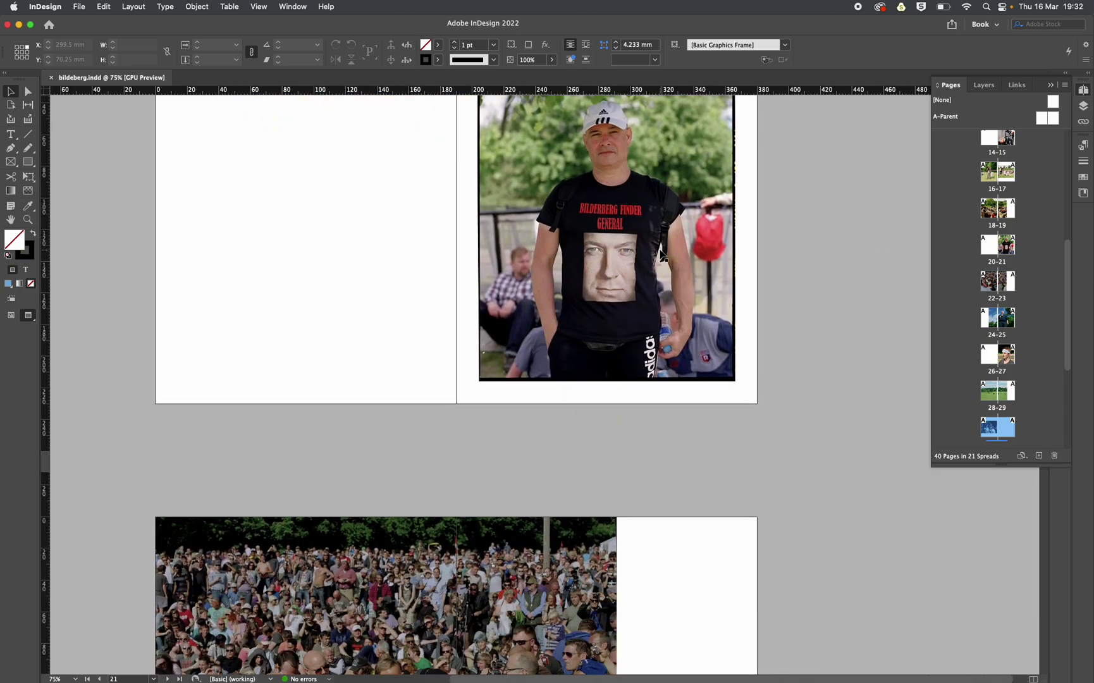
{"action": "scroll", "coordinate": [660, 255], "scroll_direction": "down", "scroll_amount": 1}
- Zoom out to 25% and skim the spreads down to the page 27 police-headband portrait
{"action": "key", "text": "super+minus"}
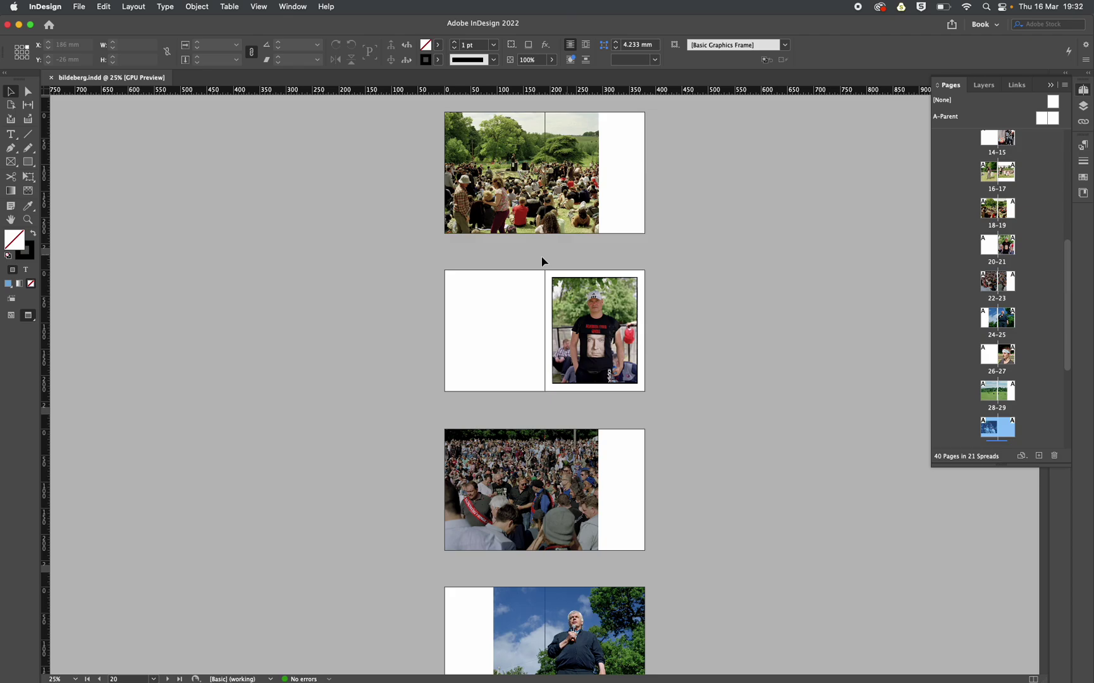
{"action": "scroll", "coordinate": [367, 217], "scroll_direction": "up", "scroll_amount": 20}
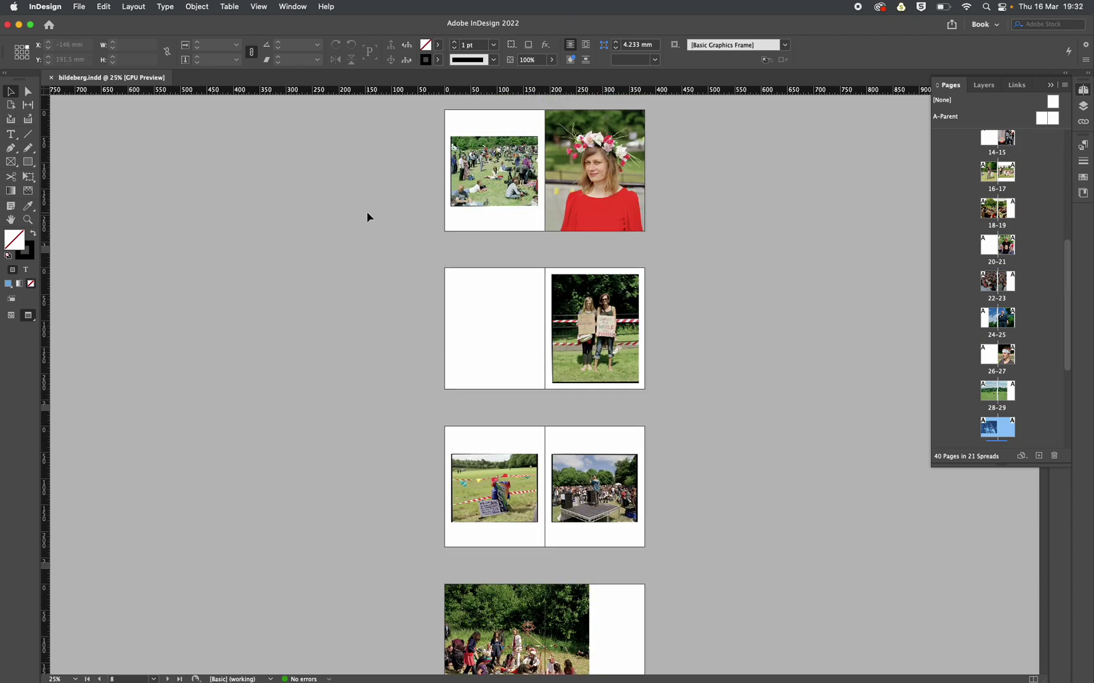
{"action": "scroll", "coordinate": [367, 216], "scroll_direction": "down", "scroll_amount": 4}
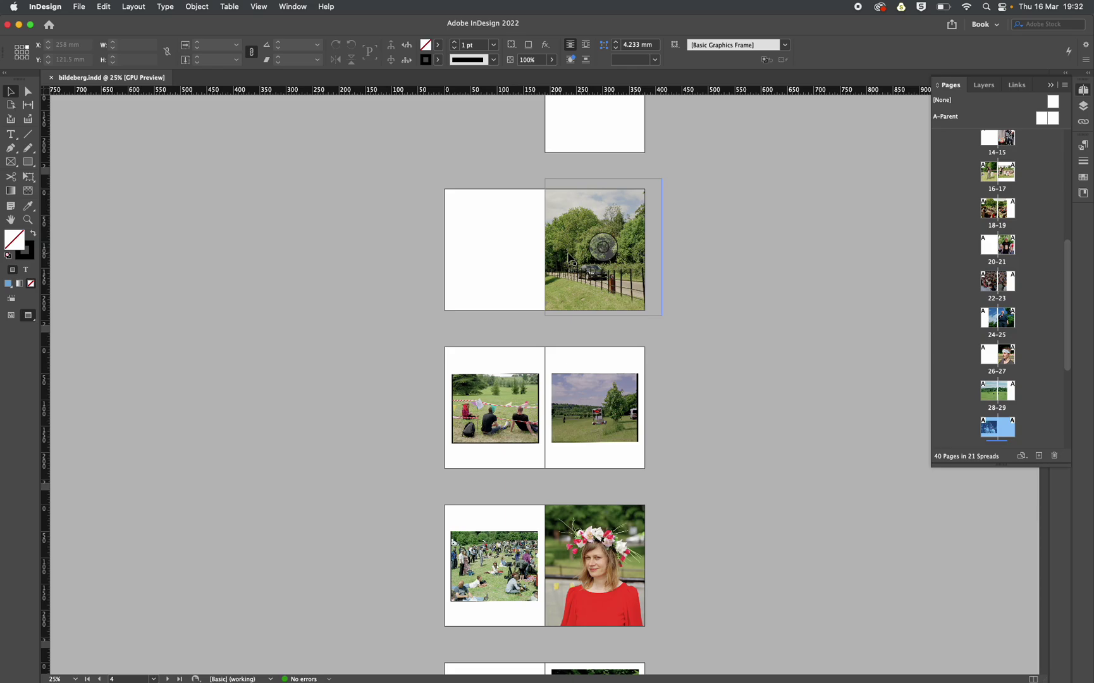
{"action": "scroll", "coordinate": [568, 257], "scroll_direction": "down", "scroll_amount": 5}
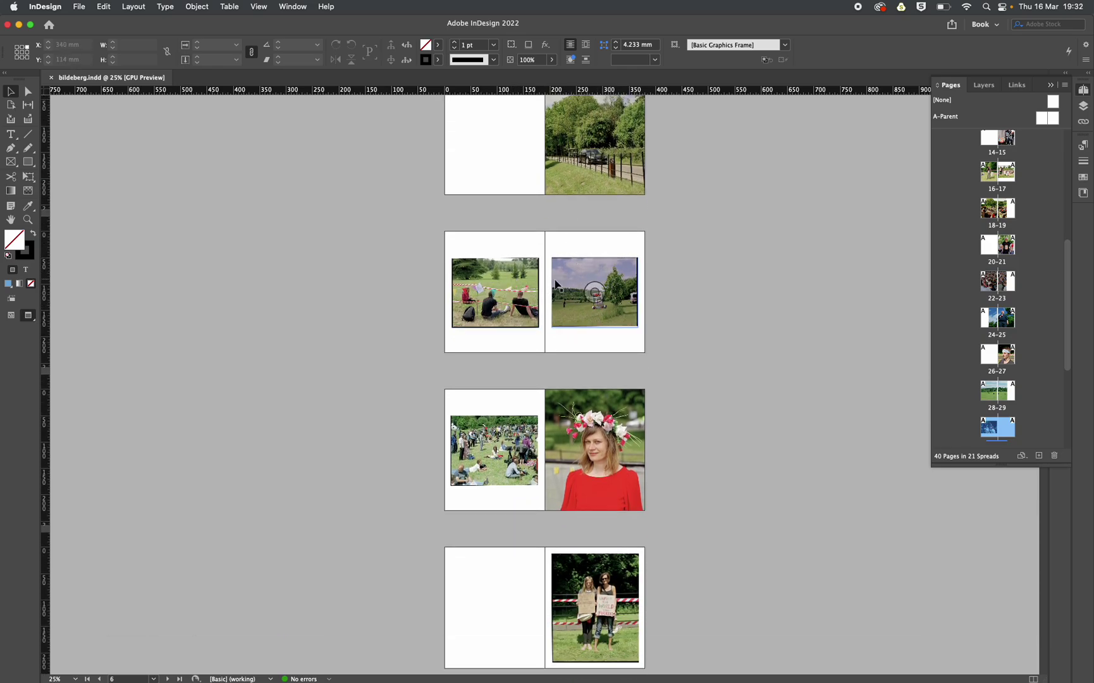
{"action": "scroll", "coordinate": [564, 301], "scroll_direction": "down", "scroll_amount": 5}
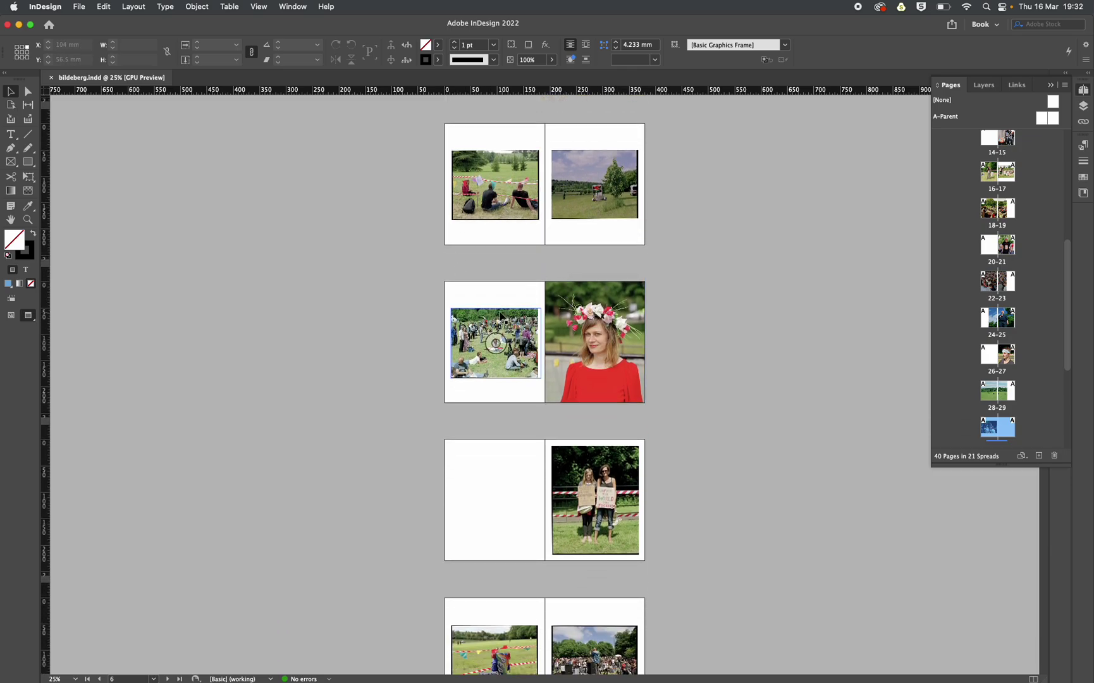
{"action": "scroll", "coordinate": [500, 316], "scroll_direction": "down", "scroll_amount": 1}
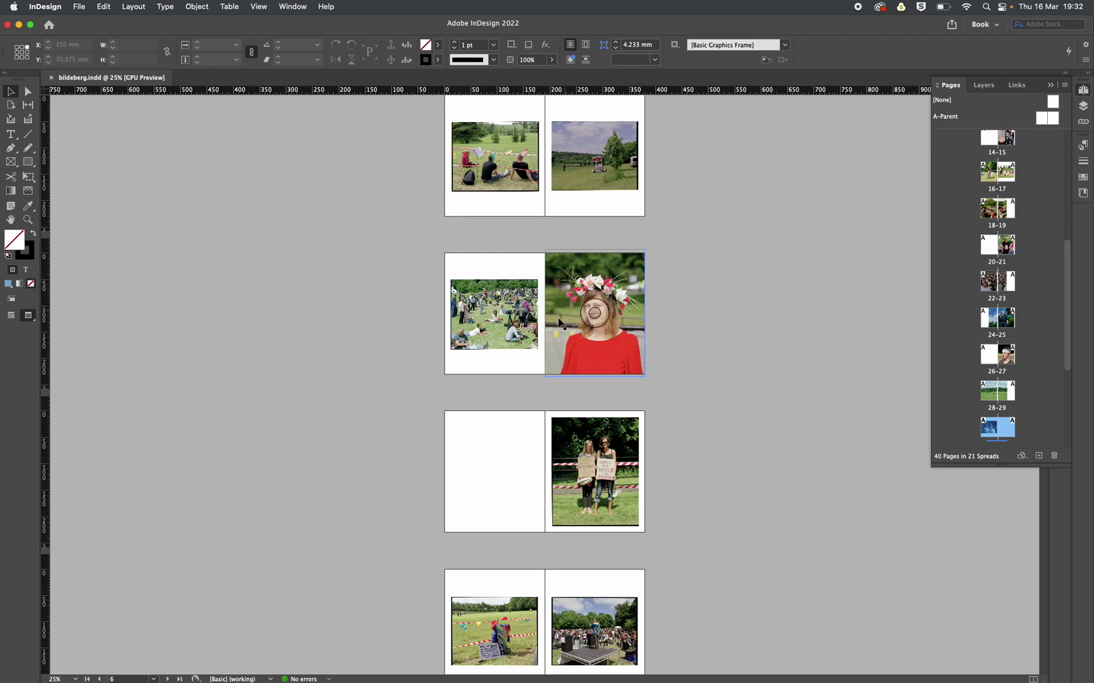
{"action": "scroll", "coordinate": [571, 342], "scroll_direction": "down", "scroll_amount": 7}
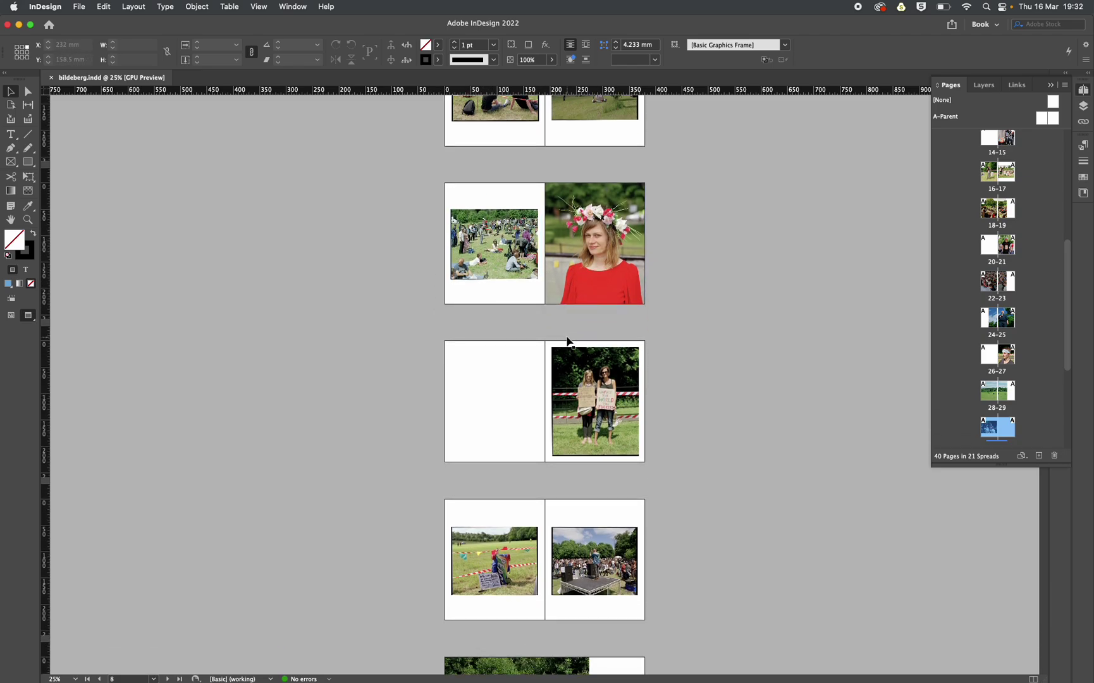
{"action": "scroll", "coordinate": [588, 338], "scroll_direction": "down", "scroll_amount": 2}
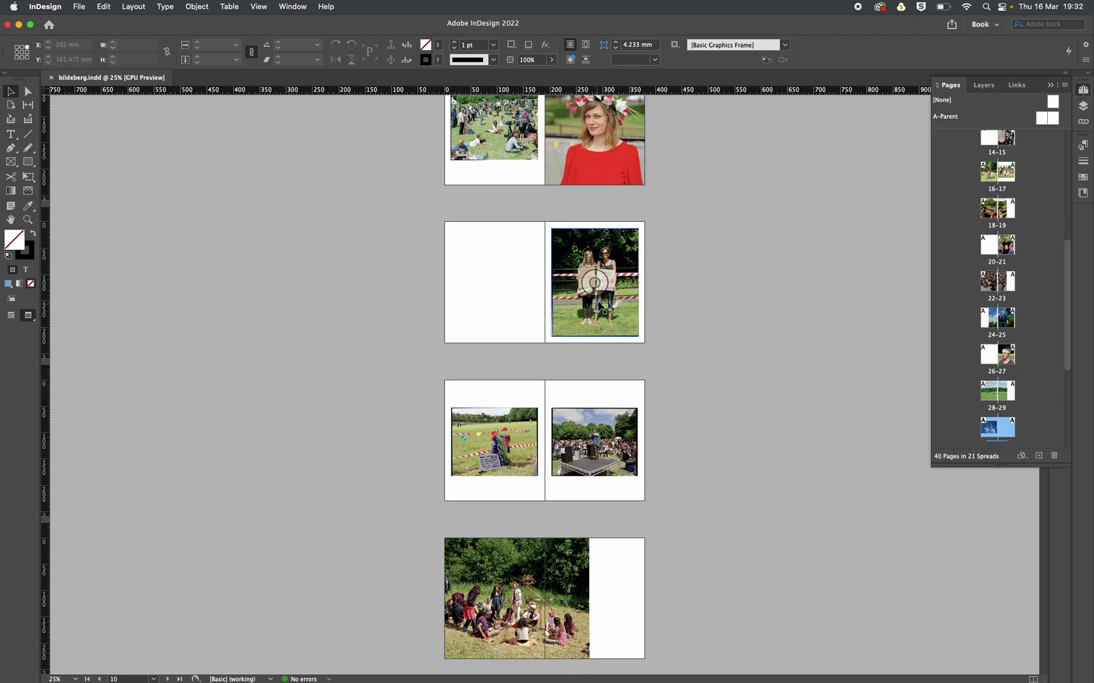
{"action": "scroll", "coordinate": [597, 307], "scroll_direction": "down", "scroll_amount": 20}
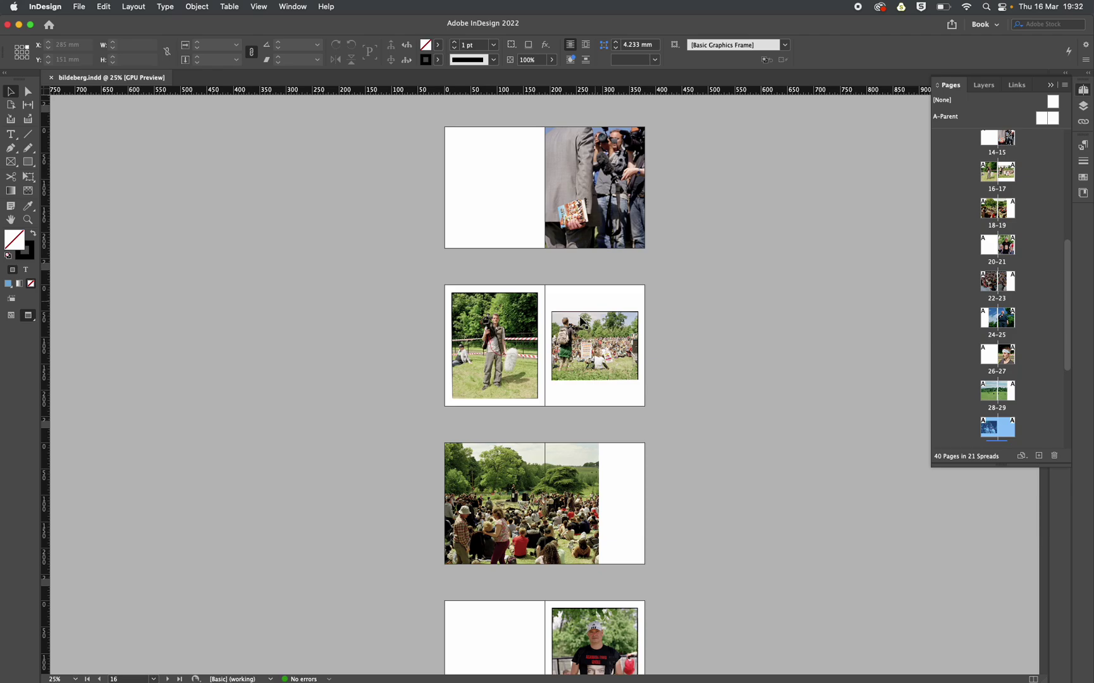
{"action": "scroll", "coordinate": [580, 321], "scroll_direction": "down", "scroll_amount": 10}
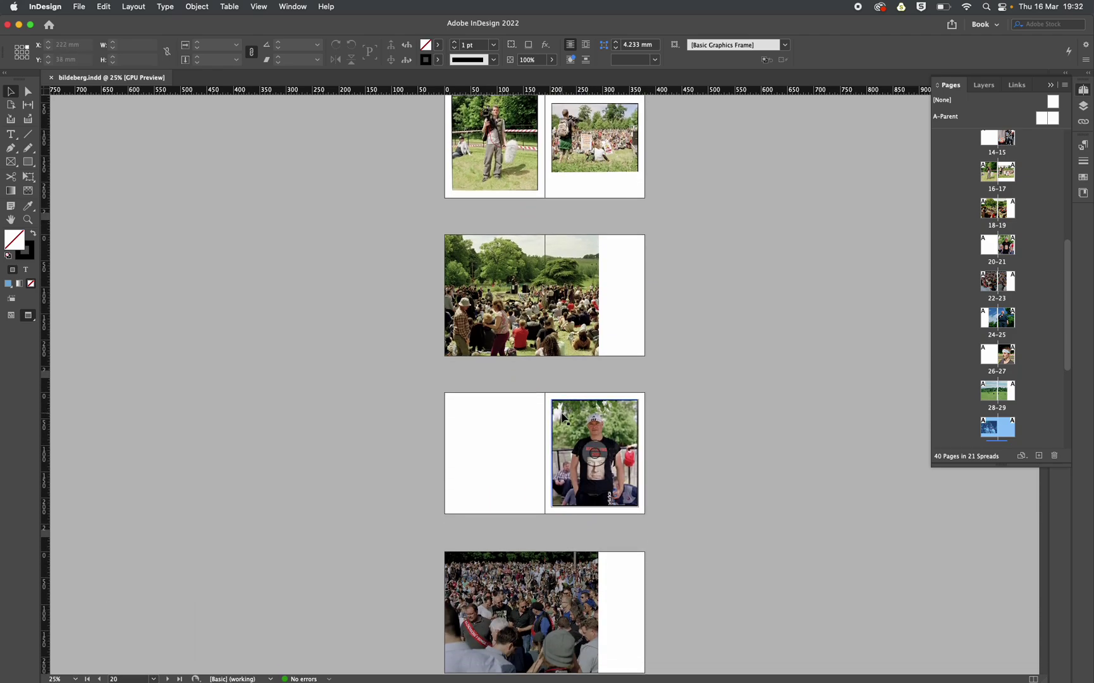
{"action": "scroll", "coordinate": [563, 417], "scroll_direction": "down", "scroll_amount": 20}
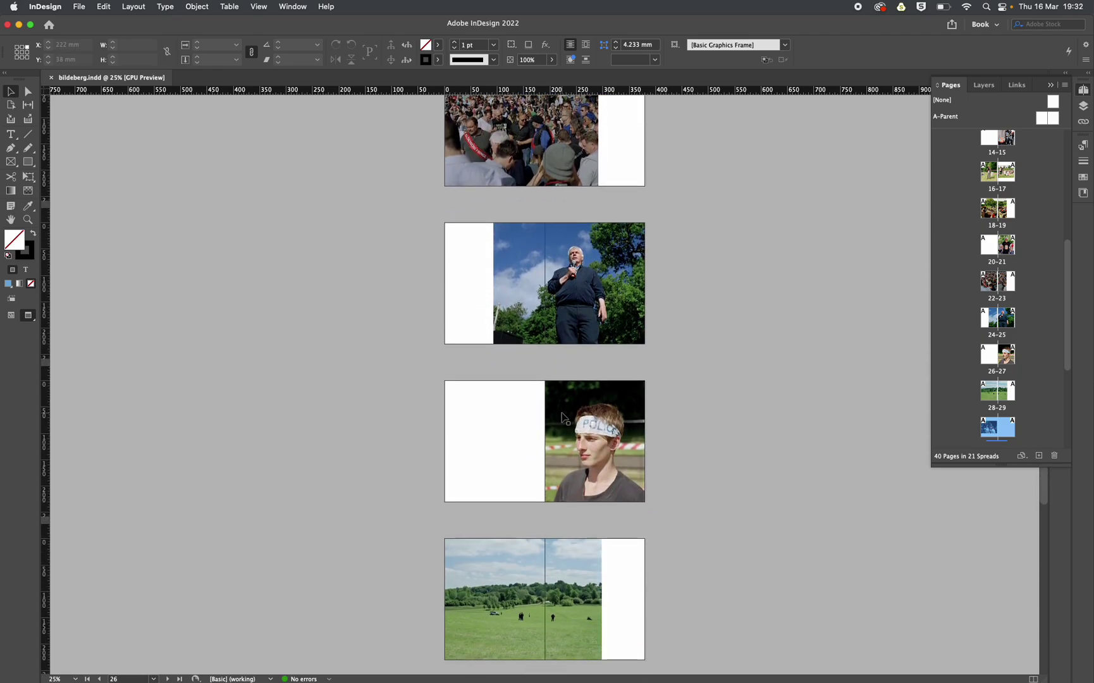
{"action": "scroll", "coordinate": [563, 417], "scroll_direction": "down", "scroll_amount": 1}
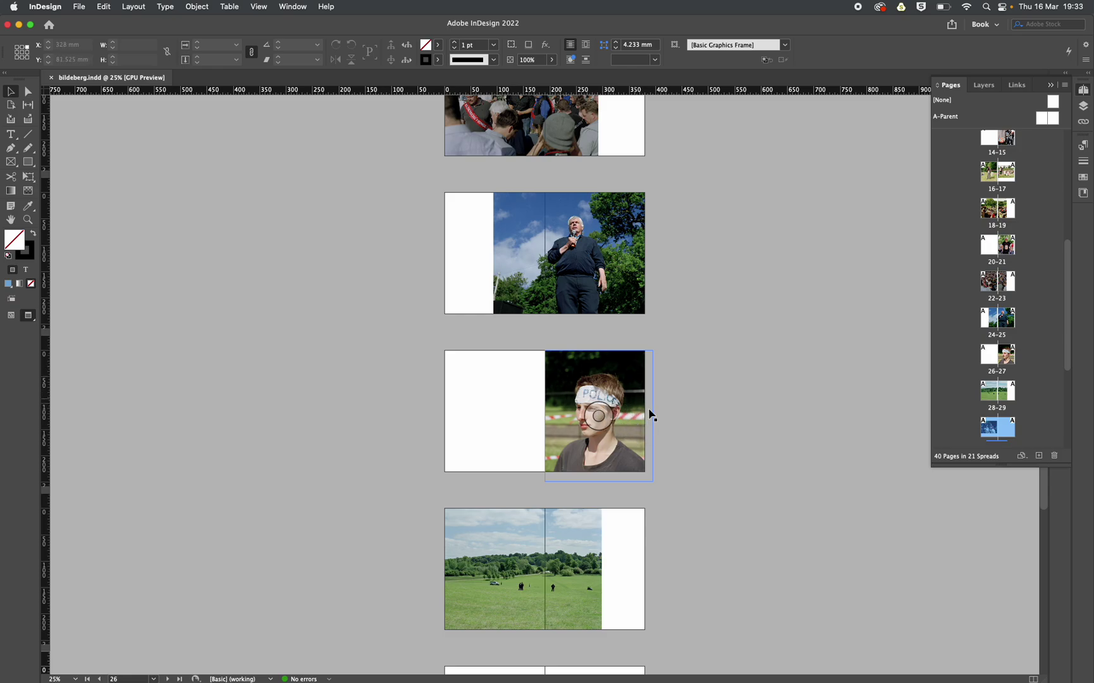
- Scroll back up to the early spreads around page 4
{"action": "scroll", "coordinate": [585, 412], "scroll_direction": "up", "scroll_amount": 20}
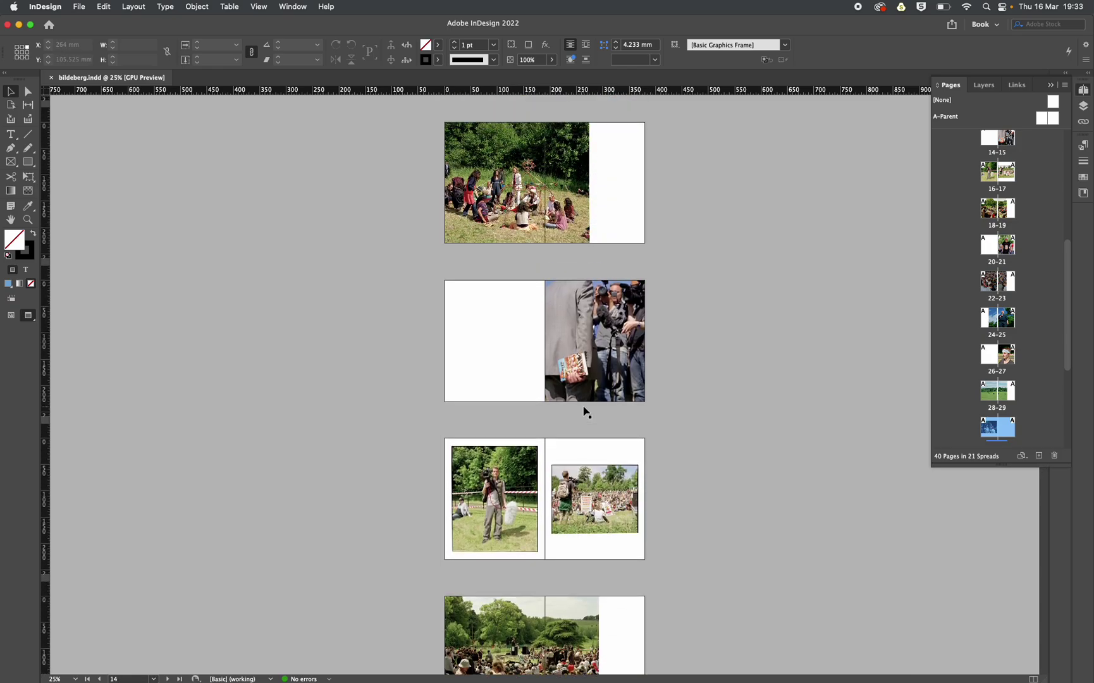
{"action": "scroll", "coordinate": [585, 412], "scroll_direction": "up", "scroll_amount": 20}
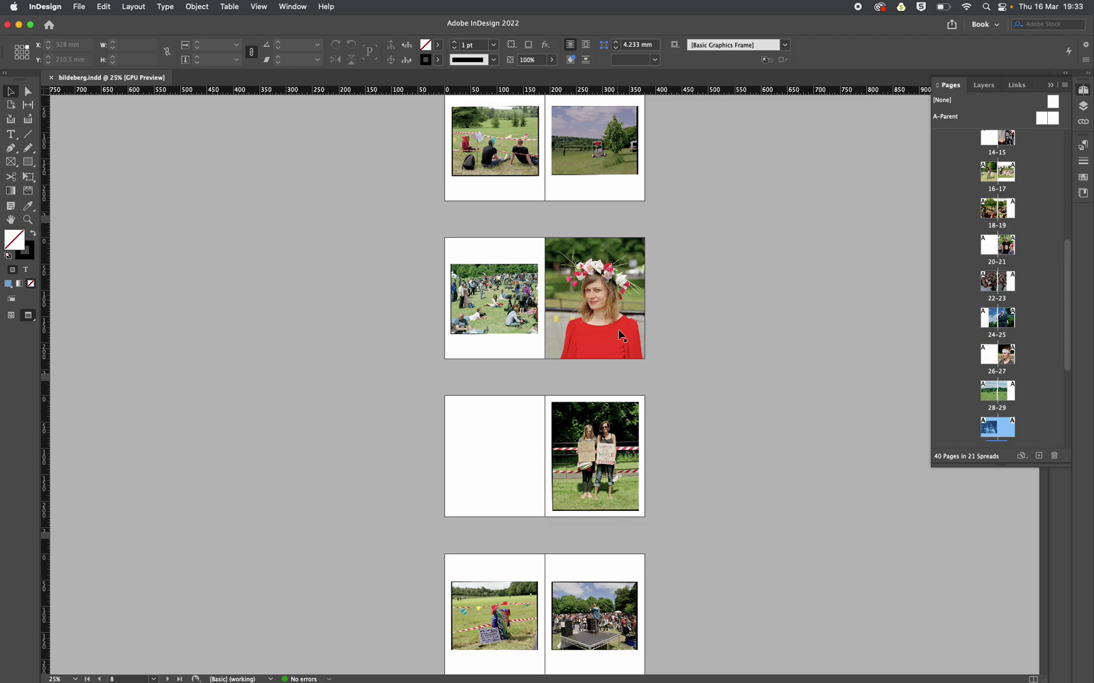
{"action": "scroll", "coordinate": [619, 324], "scroll_direction": "up", "scroll_amount": 9}
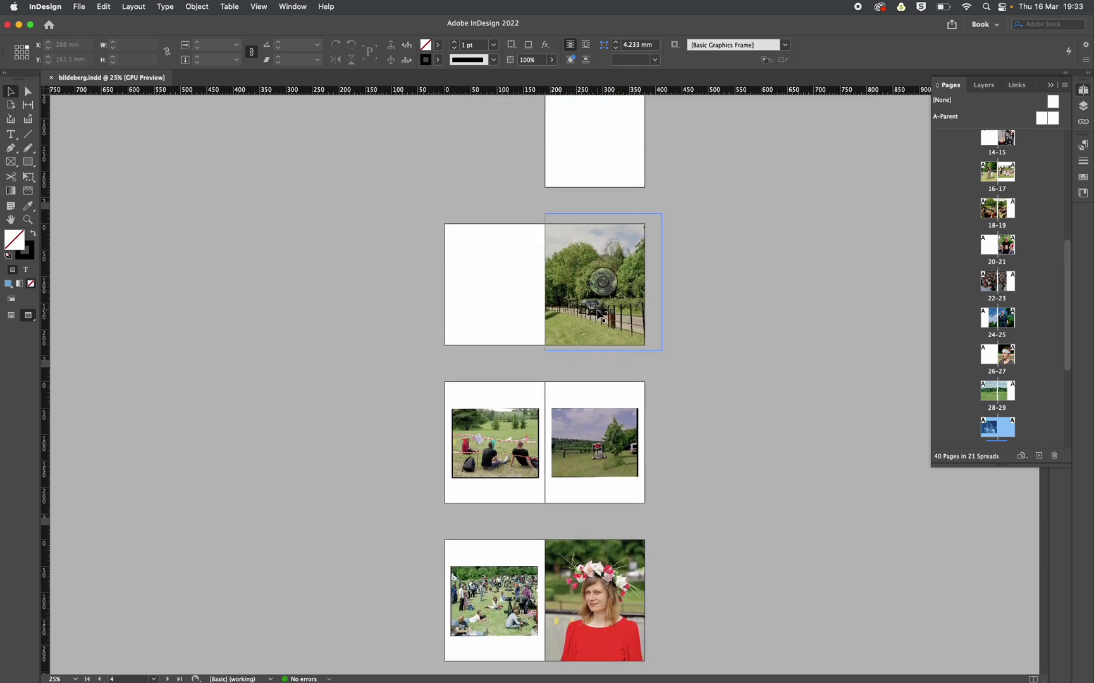
- Zoom the fence-and-car spread to 75% and scroll down through the photo spreads
{"action": "key", "text": "super+equal"}
{"action": "key", "text": "super+equal"}
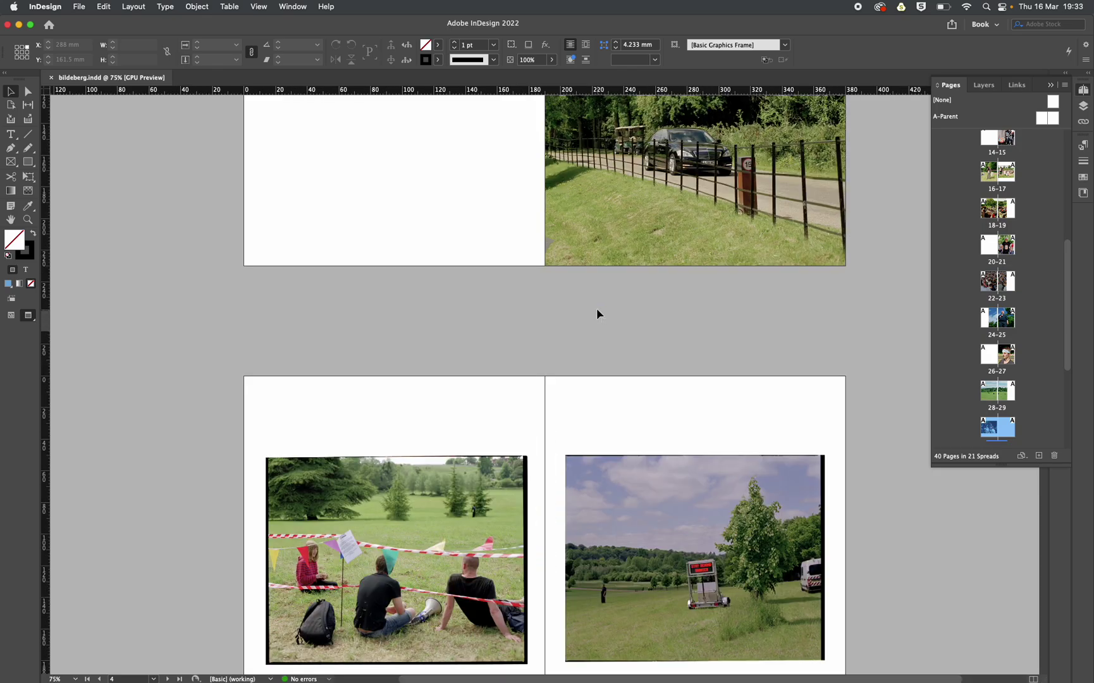
{"action": "scroll", "coordinate": [597, 308], "scroll_direction": "up", "scroll_amount": 5}
{"action": "scroll", "coordinate": [596, 310], "scroll_direction": "down", "scroll_amount": 10}
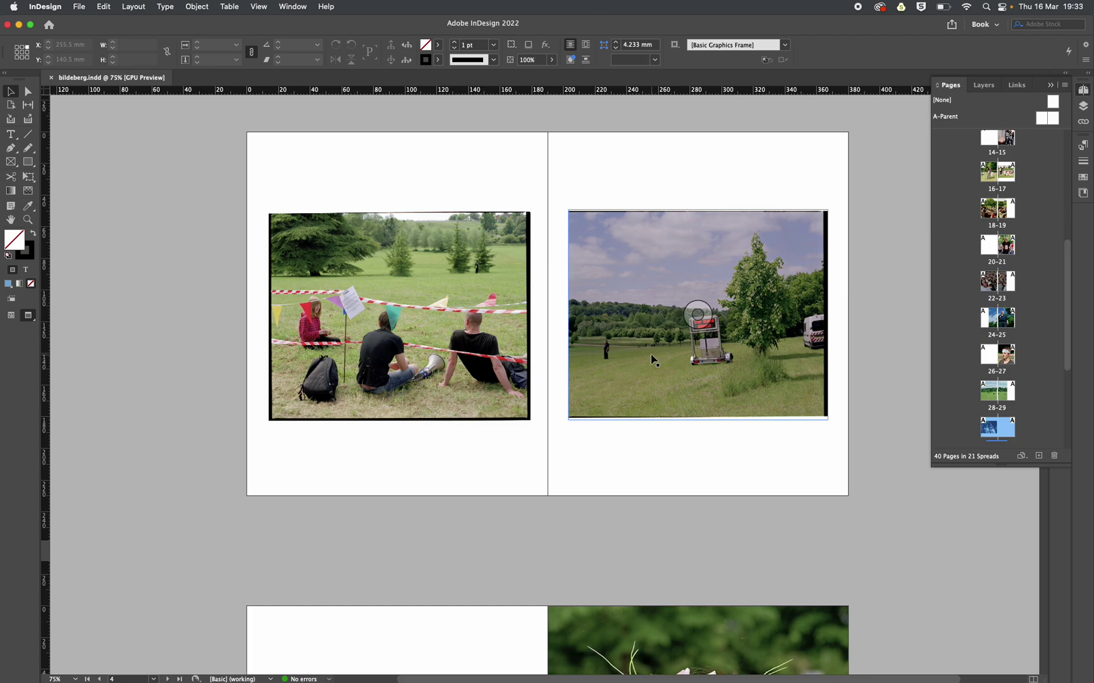
{"action": "scroll", "coordinate": [653, 361], "scroll_direction": "down", "scroll_amount": 20}
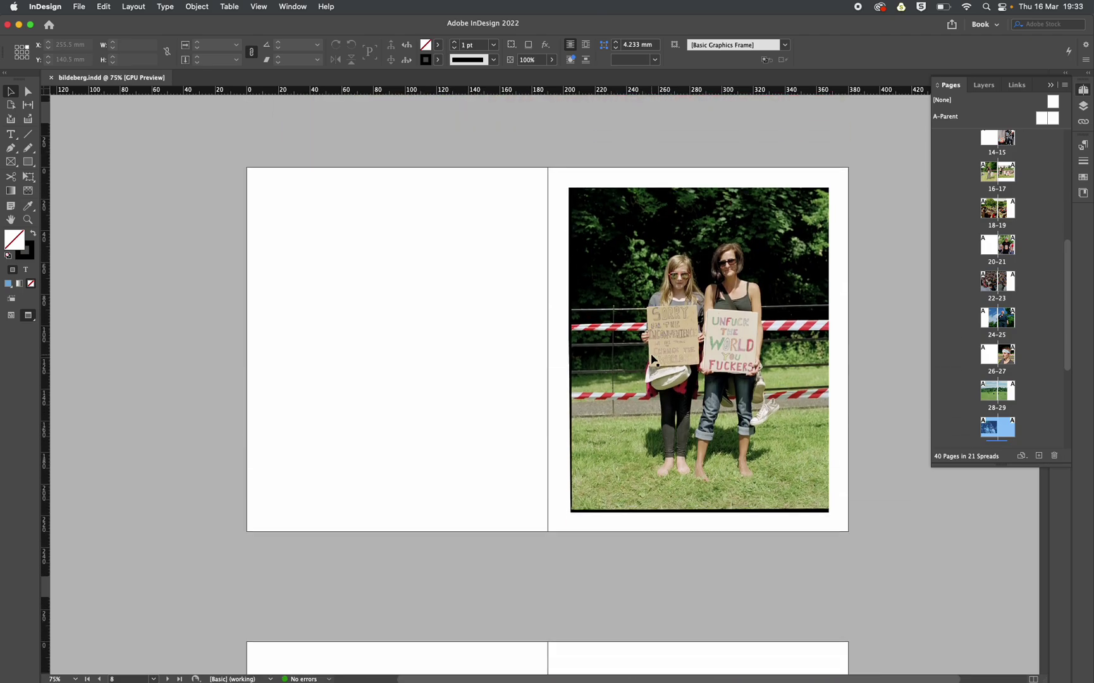
{"action": "scroll", "coordinate": [653, 361], "scroll_direction": "down", "scroll_amount": 20}
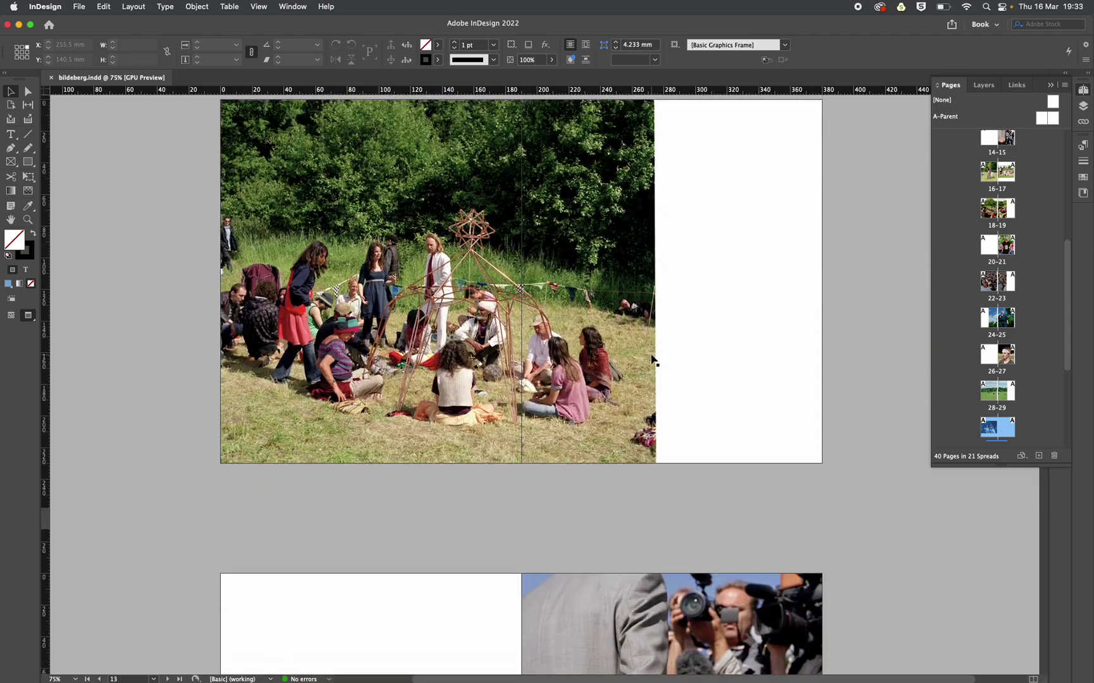
{"action": "scroll", "coordinate": [653, 360], "scroll_direction": "down", "scroll_amount": 20}
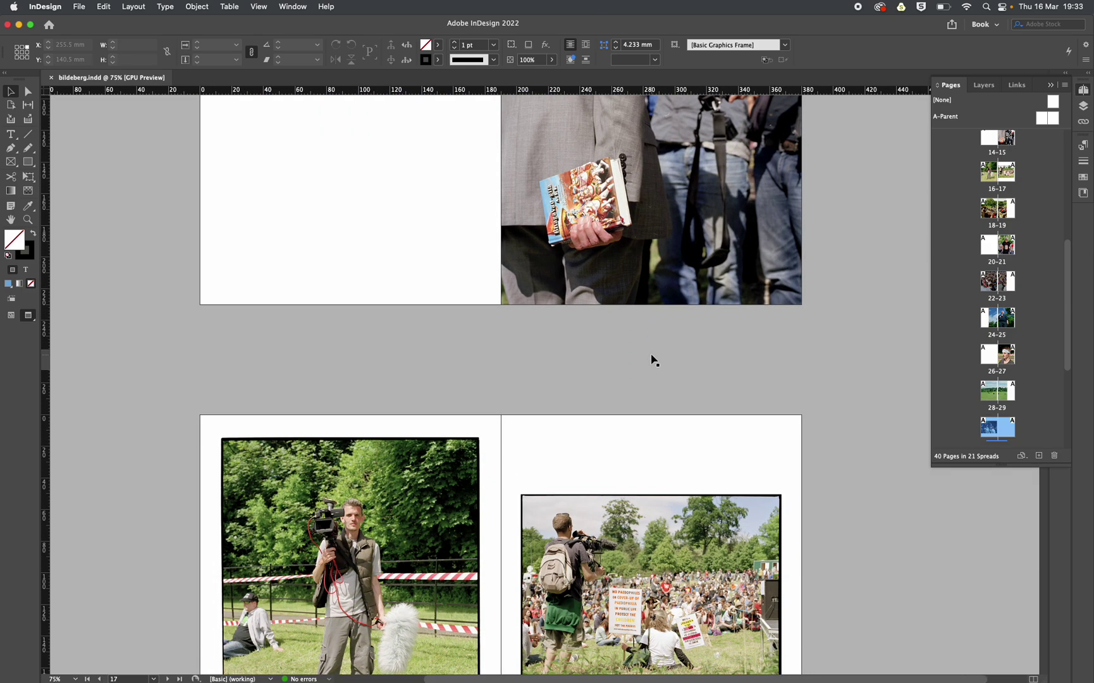
{"action": "scroll", "coordinate": [653, 360], "scroll_direction": "down", "scroll_amount": 8}
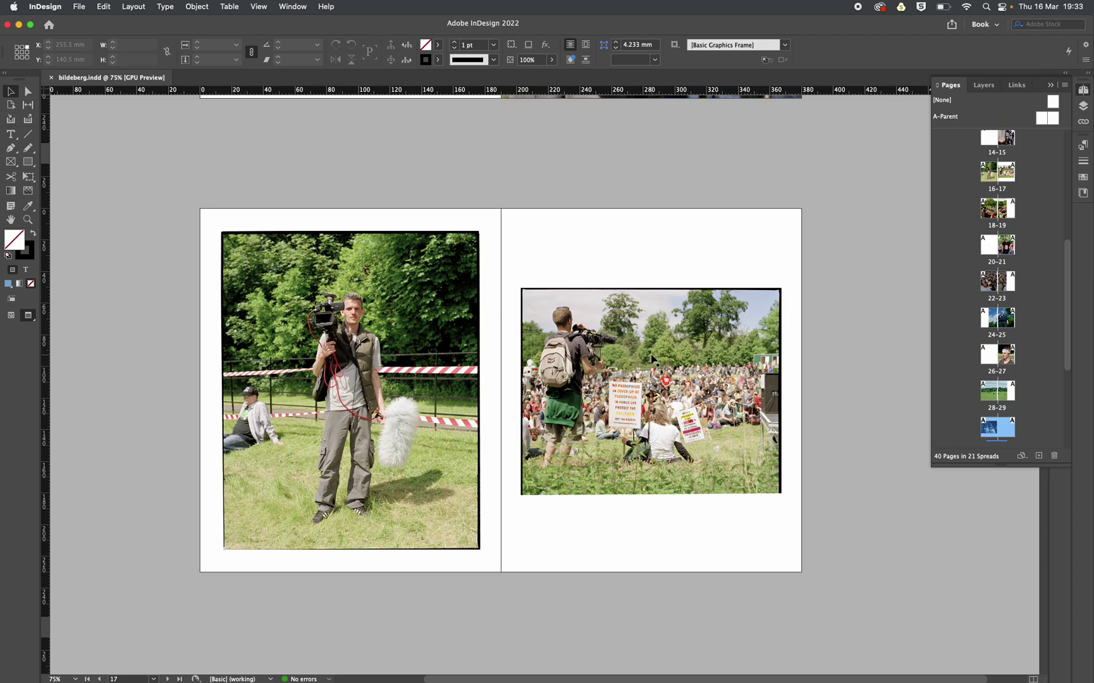
{"action": "scroll", "coordinate": [653, 360], "scroll_direction": "down", "scroll_amount": 20}
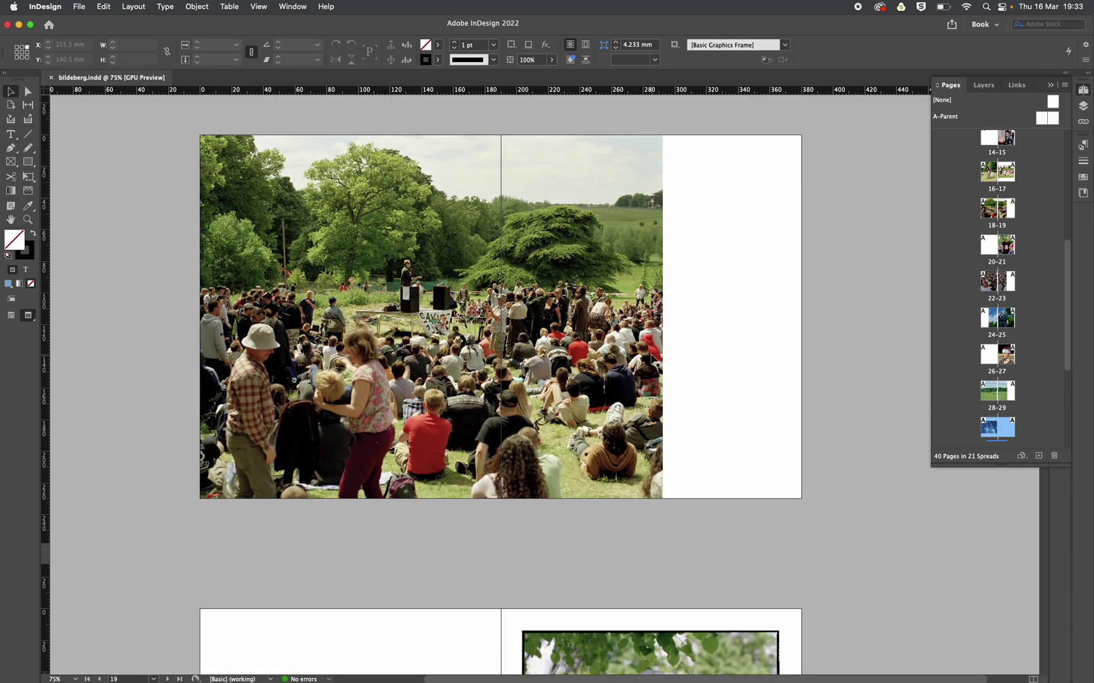
{"action": "scroll", "coordinate": [653, 360], "scroll_direction": "down", "scroll_amount": 20}
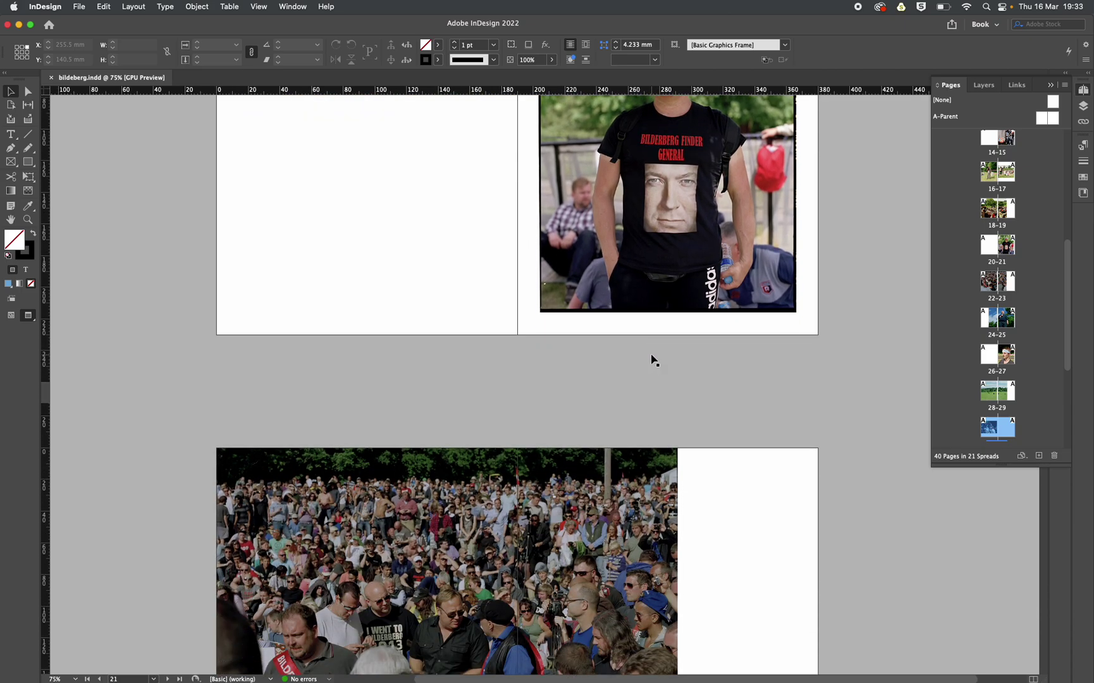
{"action": "scroll", "coordinate": [654, 360], "scroll_direction": "down", "scroll_amount": 20}
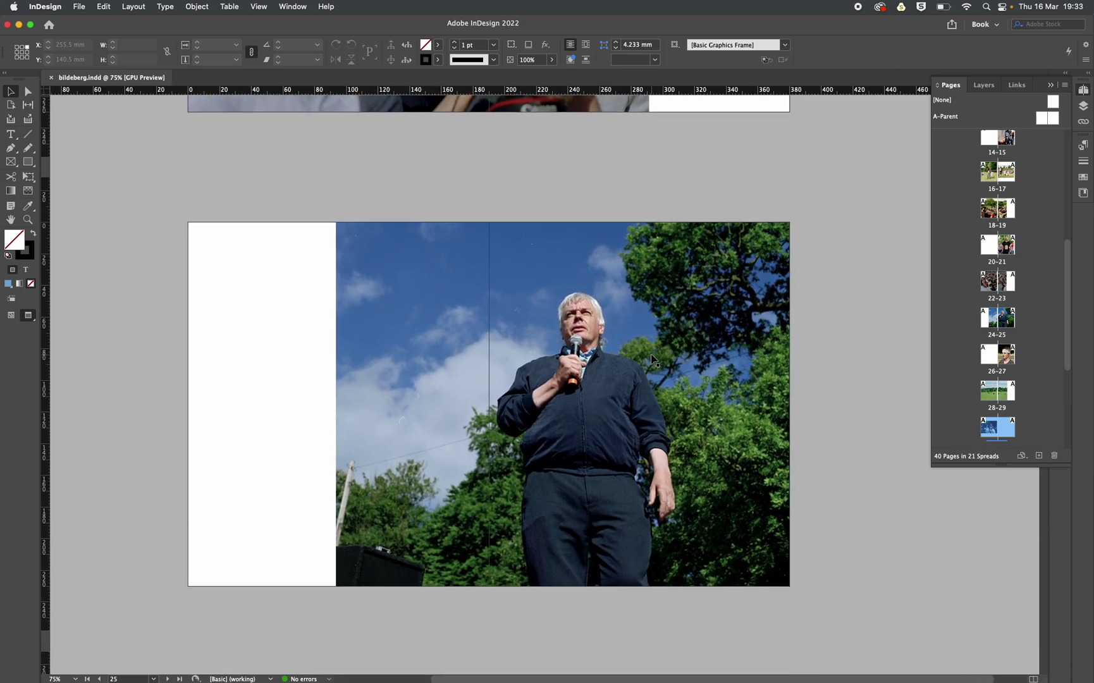
{"action": "scroll", "coordinate": [653, 361], "scroll_direction": "down", "scroll_amount": 20}
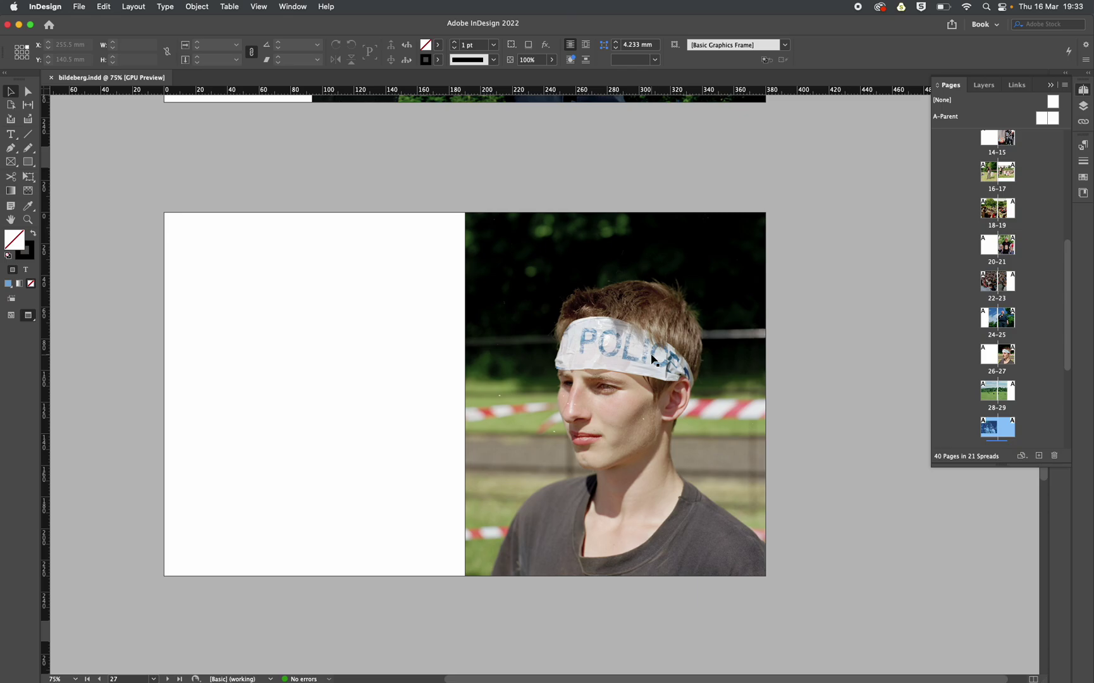
{"action": "scroll", "coordinate": [696, 363], "scroll_direction": "down", "scroll_amount": 5}
{"action": "scroll", "coordinate": [803, 361], "scroll_direction": "up", "scroll_amount": 6}
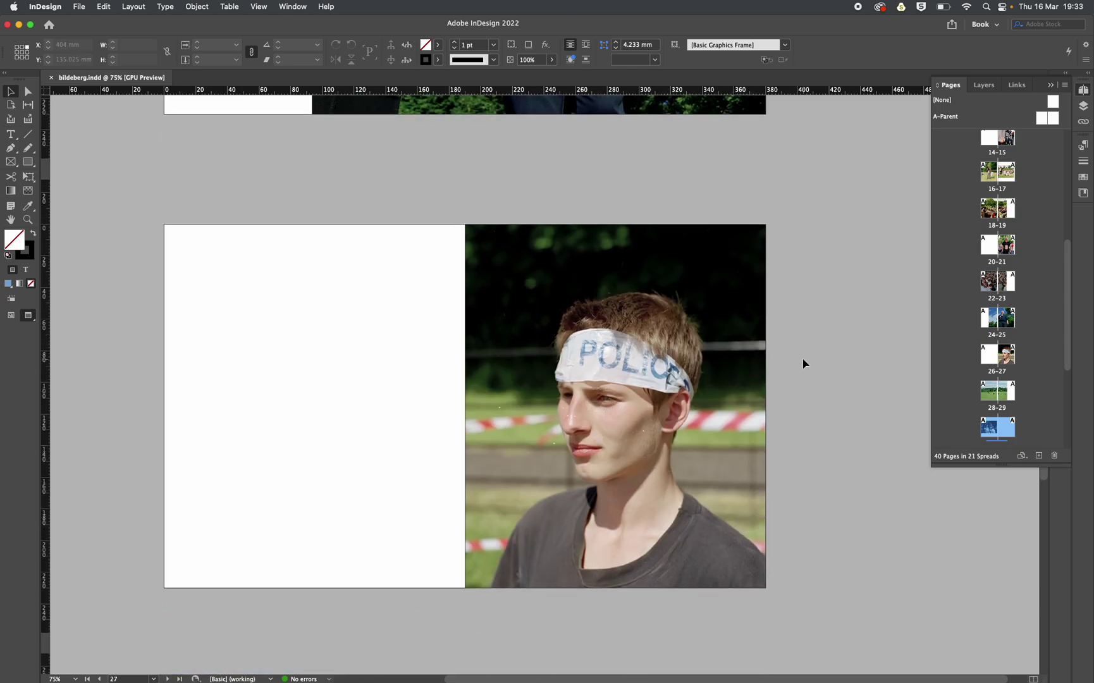
{"action": "scroll", "coordinate": [803, 364], "scroll_direction": "down", "scroll_amount": 20}
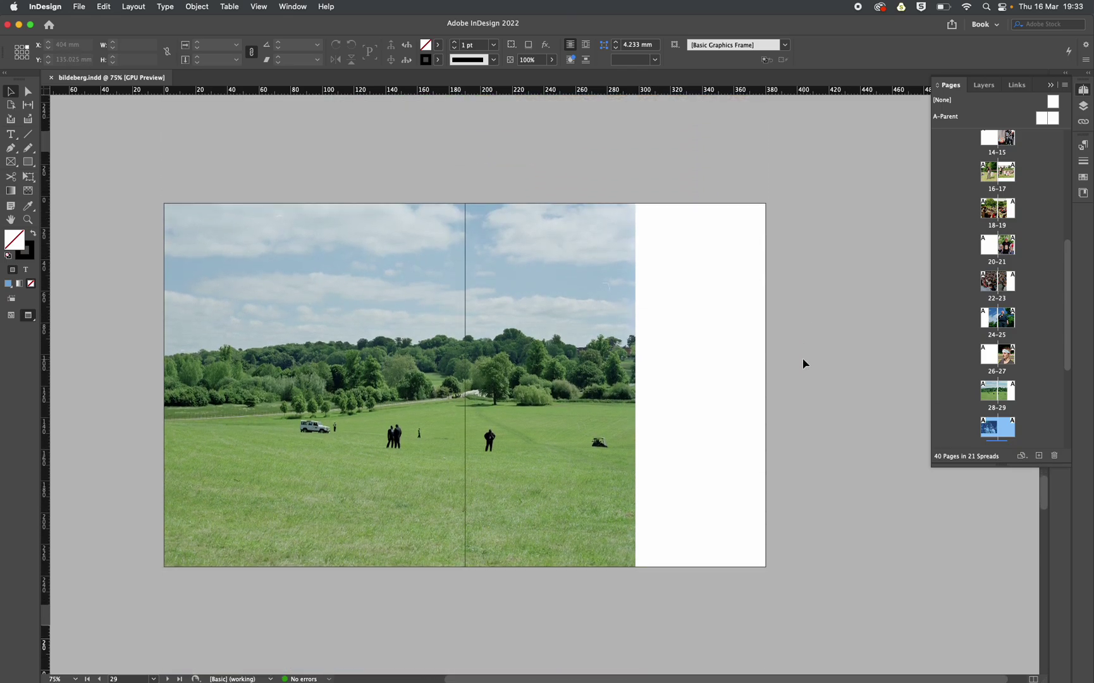
{"action": "scroll", "coordinate": [803, 364], "scroll_direction": "down", "scroll_amount": 20}
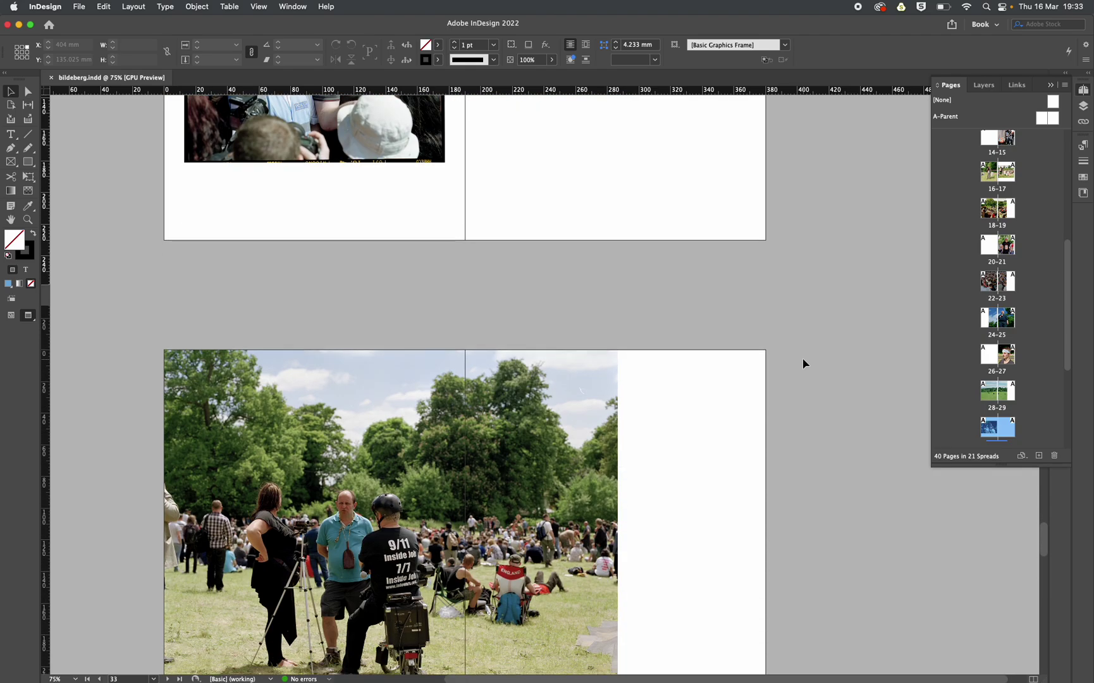
{"action": "scroll", "coordinate": [803, 363], "scroll_direction": "down", "scroll_amount": 20}
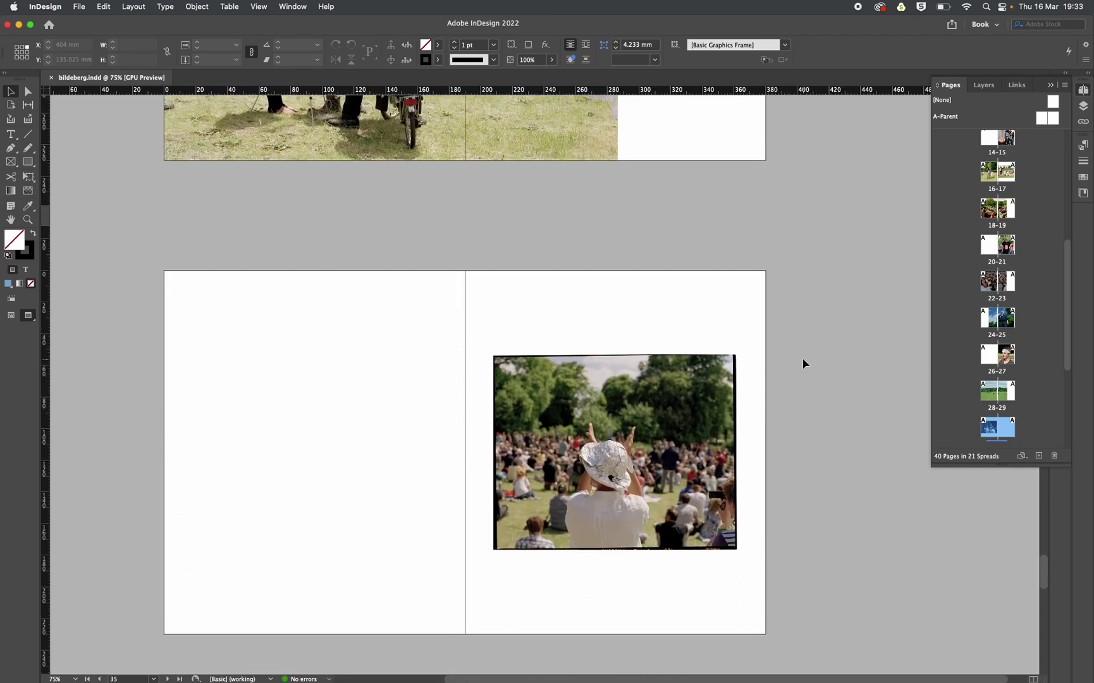
- Scroll back up to the pages 6–7 spread, then select and deselect the flower-crown frame
{"action": "scroll", "coordinate": [803, 364], "scroll_direction": "up", "scroll_amount": 20}
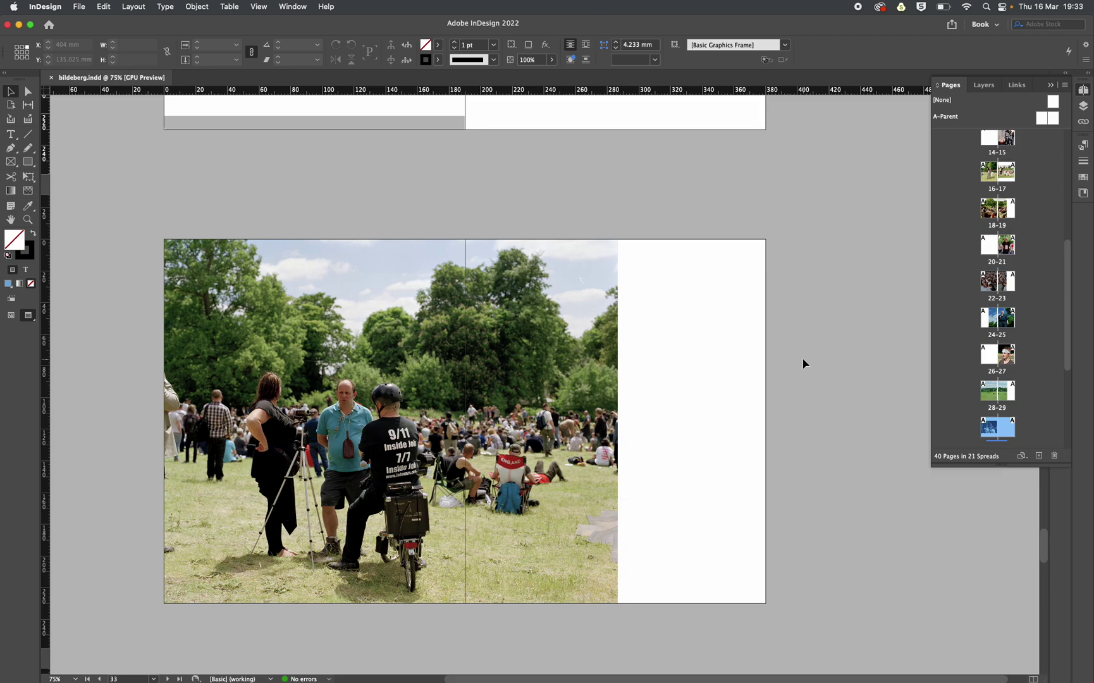
{"action": "scroll", "coordinate": [803, 364], "scroll_direction": "up", "scroll_amount": 13}
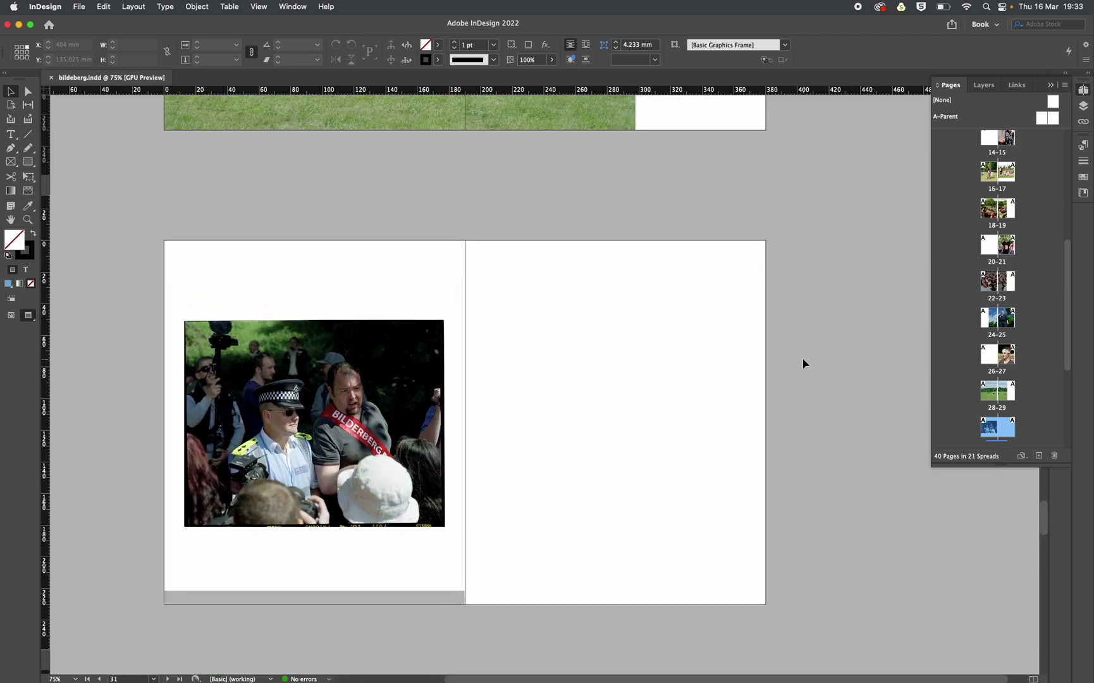
{"action": "scroll", "coordinate": [719, 377], "scroll_direction": "up", "scroll_amount": 13}
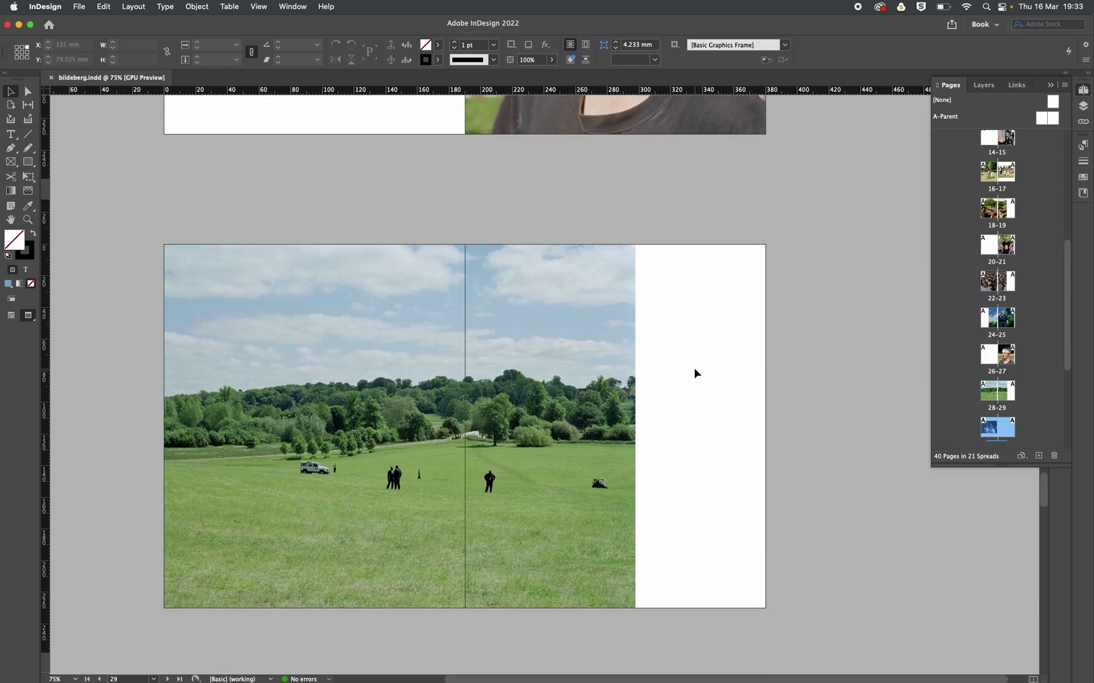
{"action": "scroll", "coordinate": [696, 373], "scroll_direction": "up", "scroll_amount": 12}
{"action": "scroll", "coordinate": [696, 373], "scroll_direction": "up", "scroll_amount": 15}
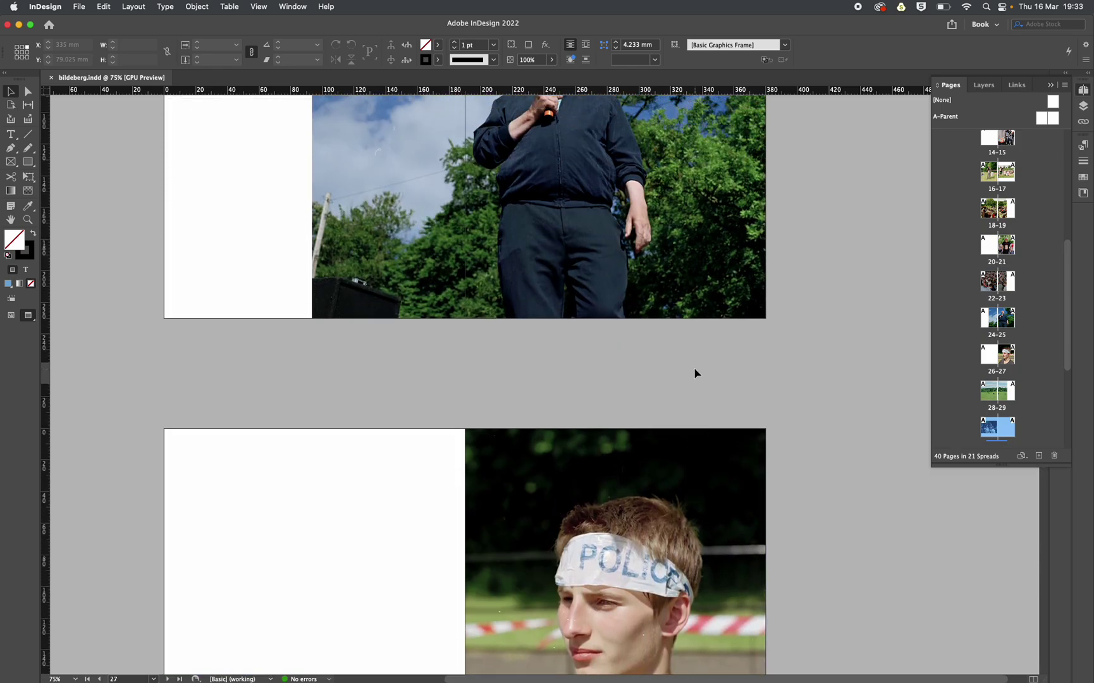
{"action": "scroll", "coordinate": [696, 373], "scroll_direction": "up", "scroll_amount": 20}
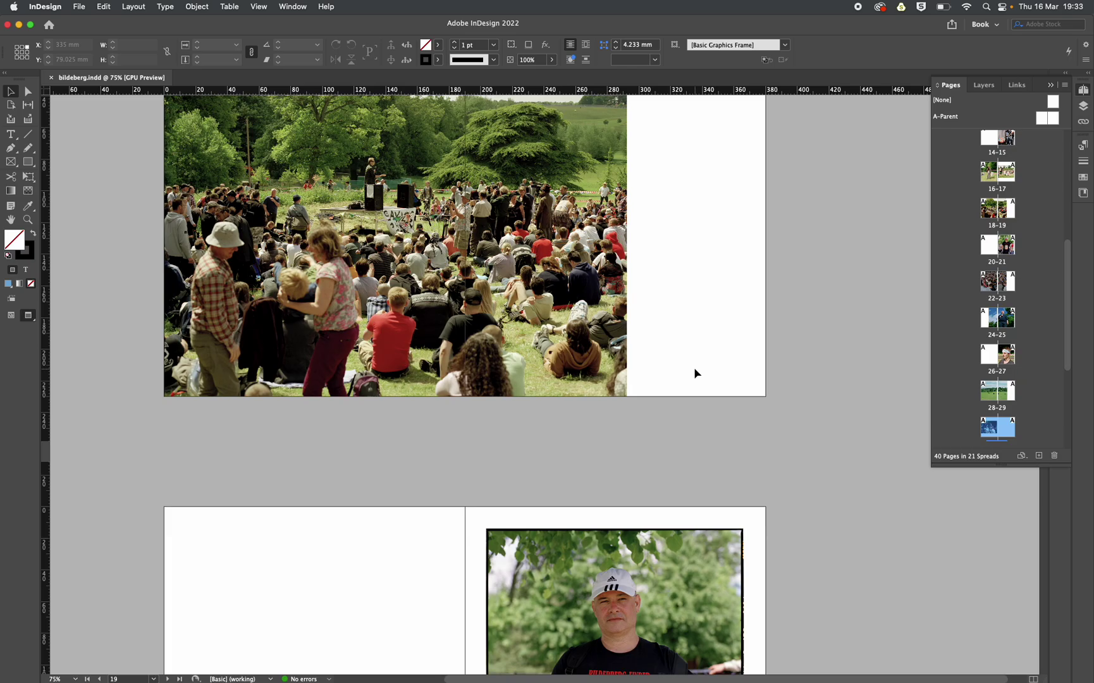
{"action": "scroll", "coordinate": [696, 373], "scroll_direction": "up", "scroll_amount": 20}
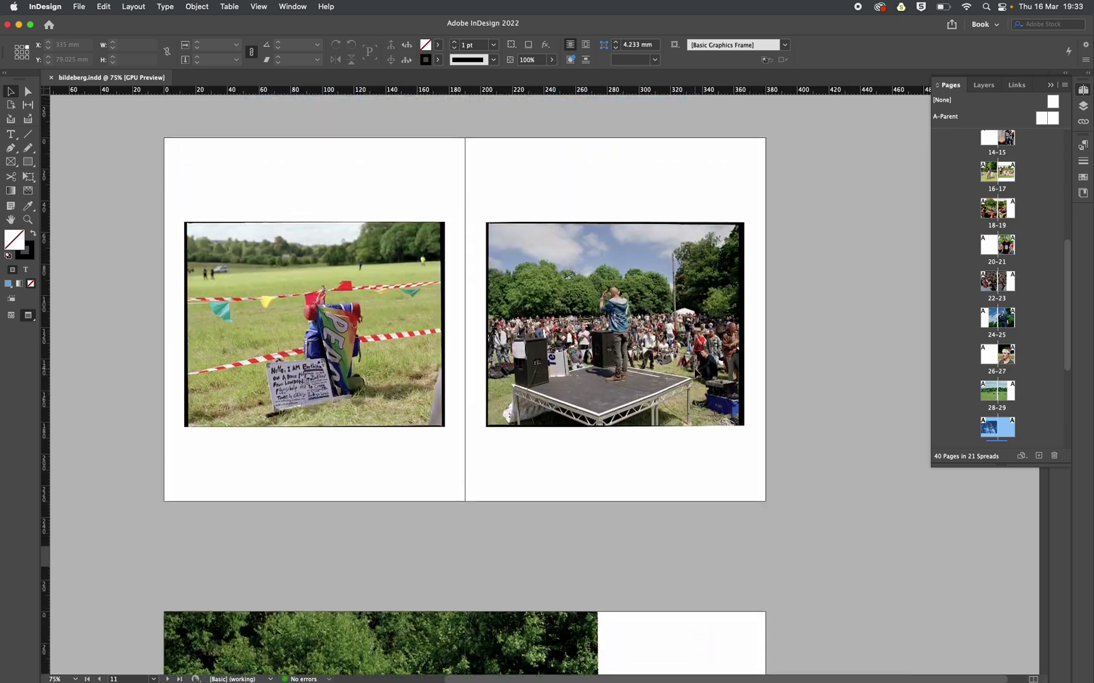
{"action": "scroll", "coordinate": [696, 373], "scroll_direction": "up", "scroll_amount": 8}
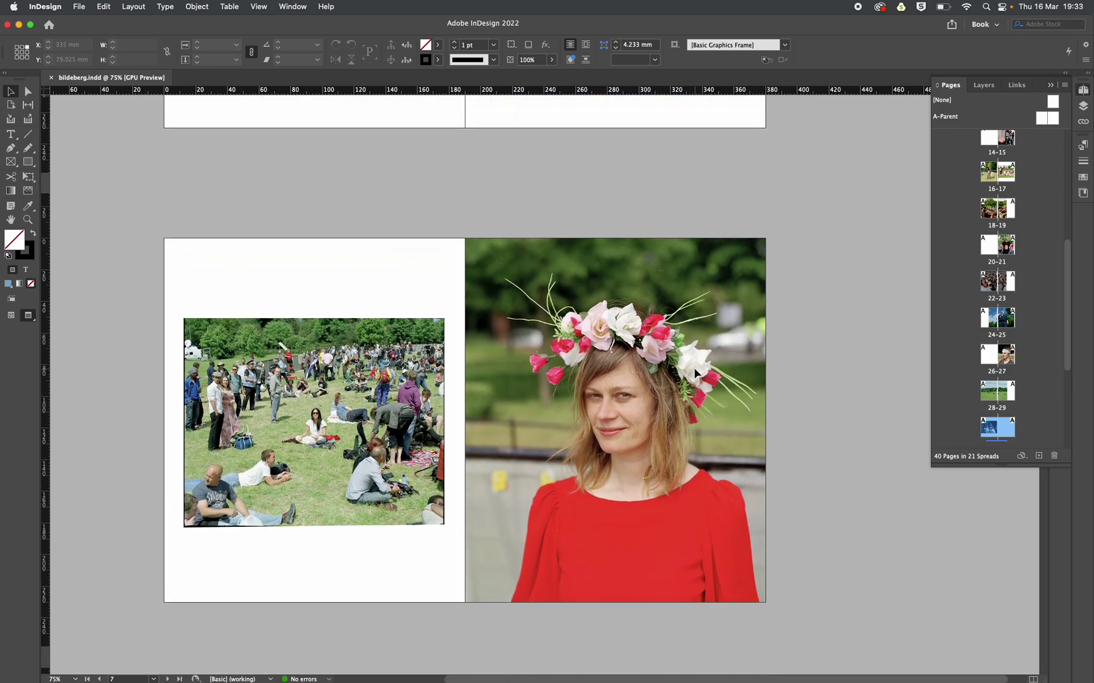
{"action": "left_click", "coordinate": [694, 374]}
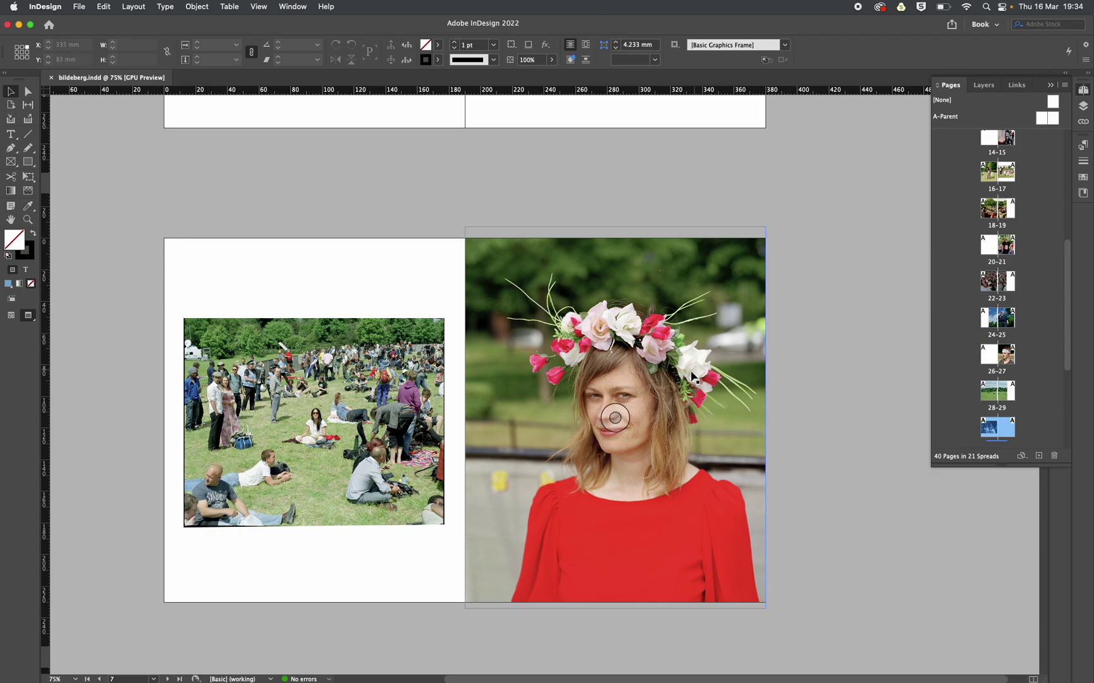
{"action": "left_click", "coordinate": [303, 208]}
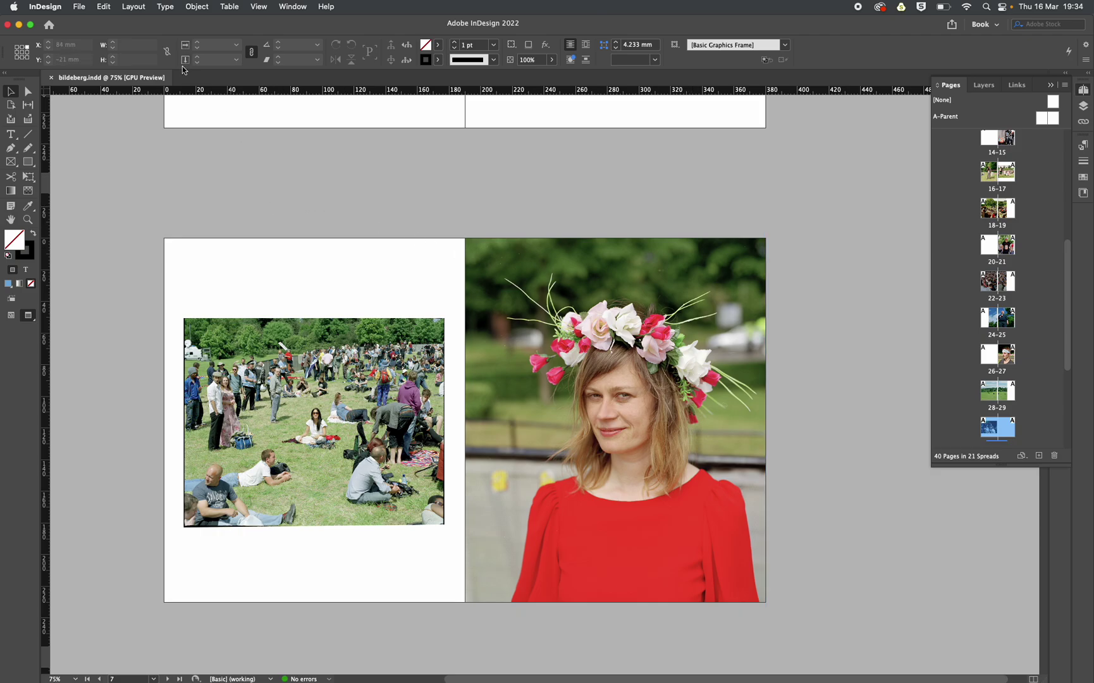
- Start a PDF export with the [Smallest File Size] Adobe PDF preset
{"action": "left_click", "coordinate": [80, 6]}
{"action": "mouse_move", "coordinate": [148, 235]}
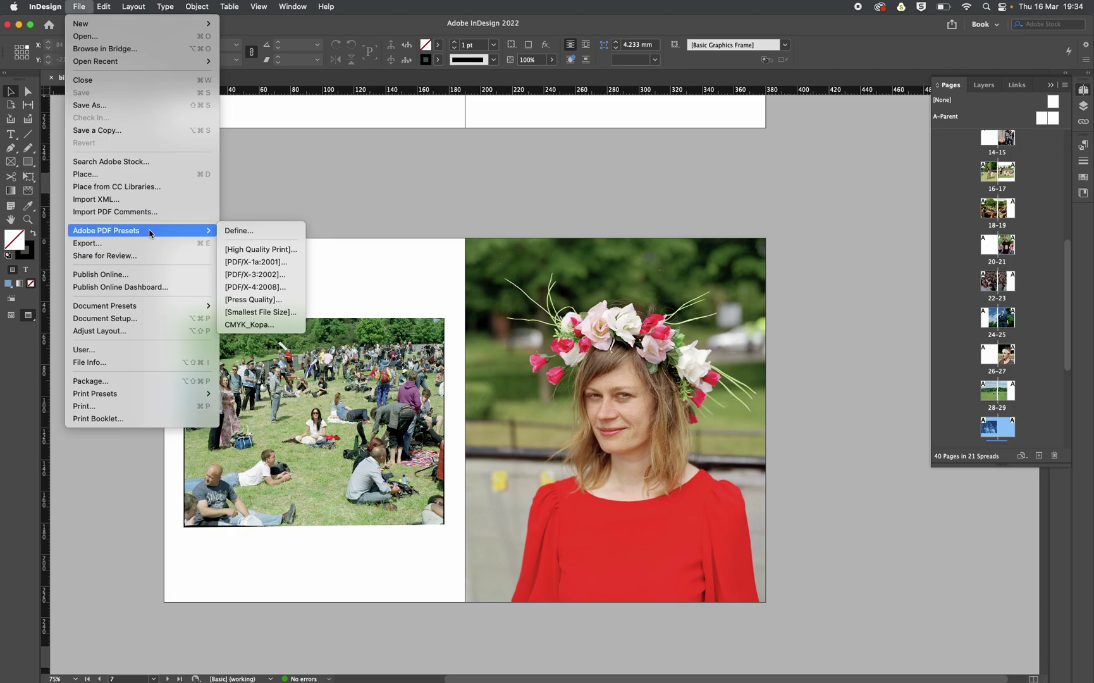
{"action": "left_click", "coordinate": [262, 313]}
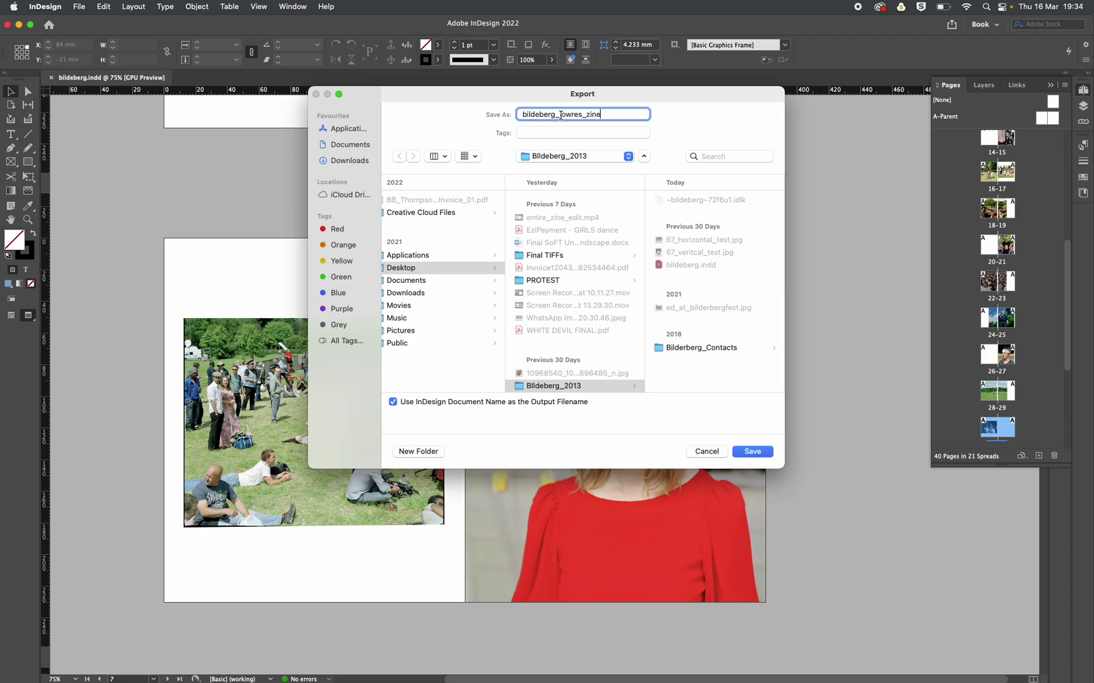
- Save as bildeberg_lowres_zine and set colour images to 200 ppi above 300 ppi, Medium quality
{"action": "left_click", "coordinate": [752, 451]}
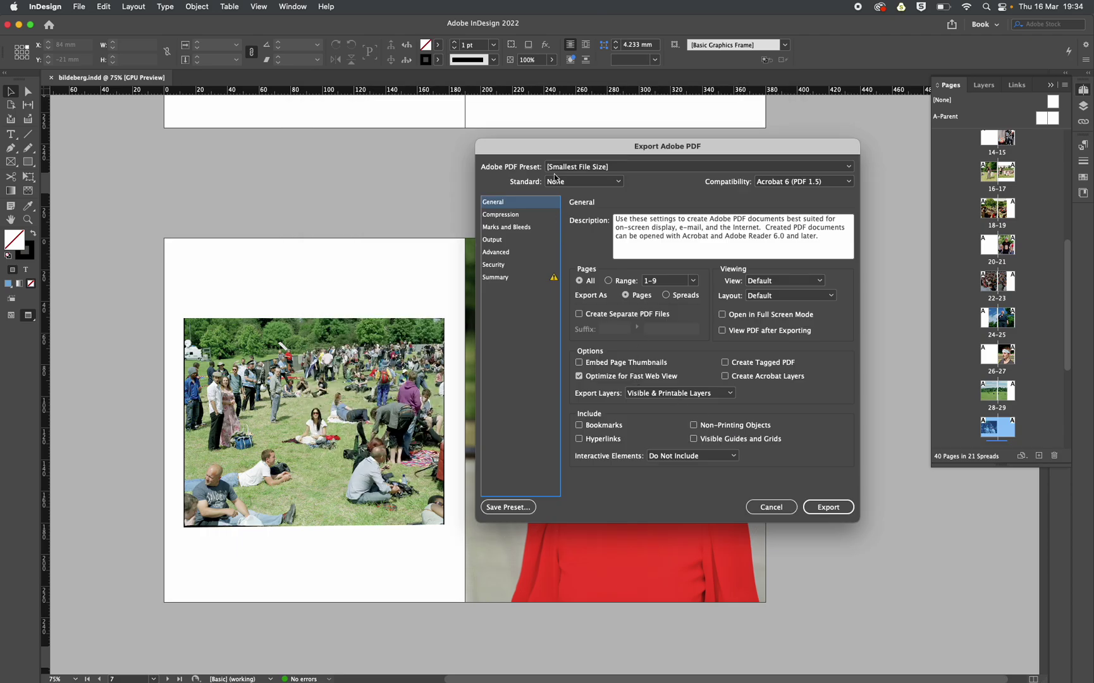
{"action": "left_click_drag", "start_coordinate": [575, 148], "coordinate": [382, 154]}
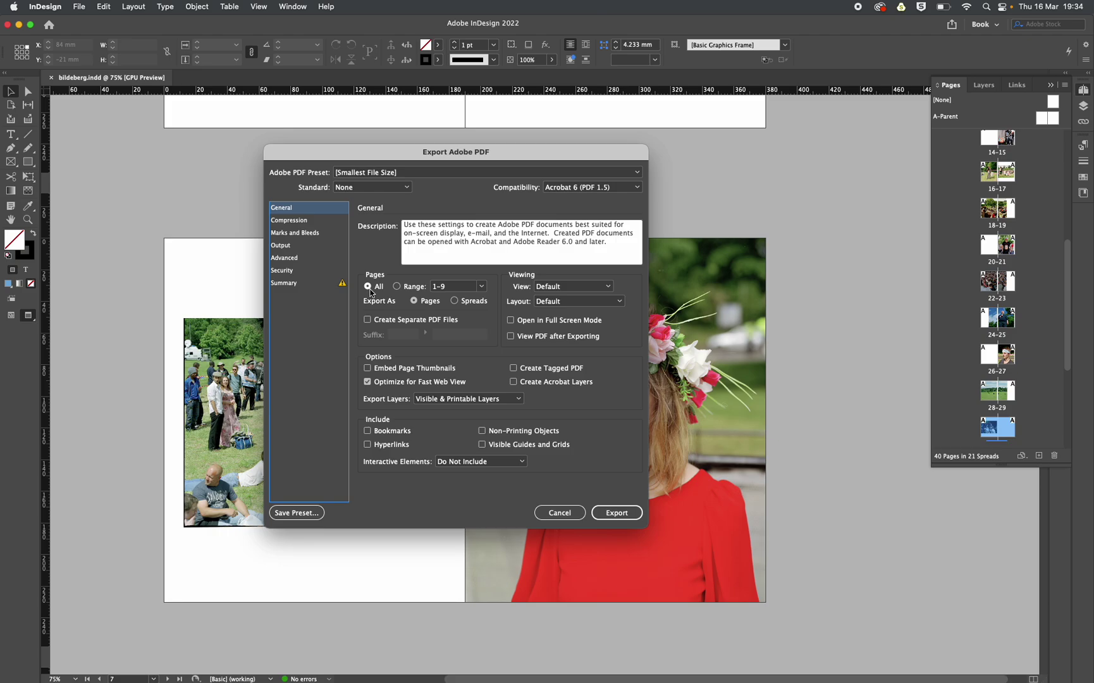
{"action": "left_click", "coordinate": [290, 221]}
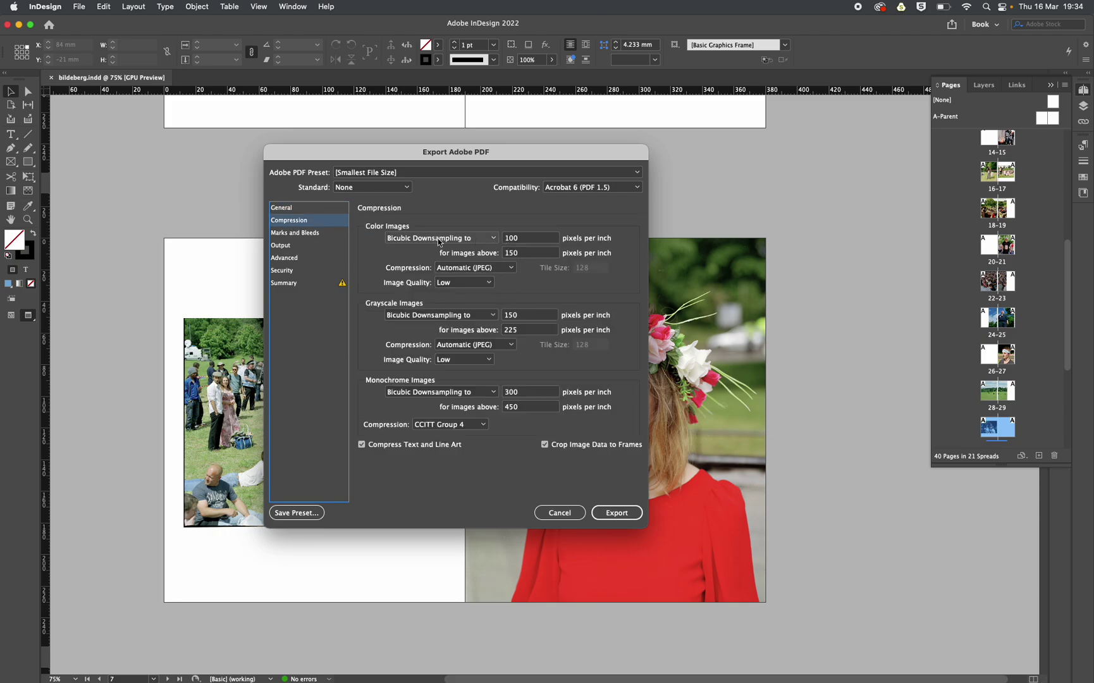
{"action": "left_click", "coordinate": [526, 241]}
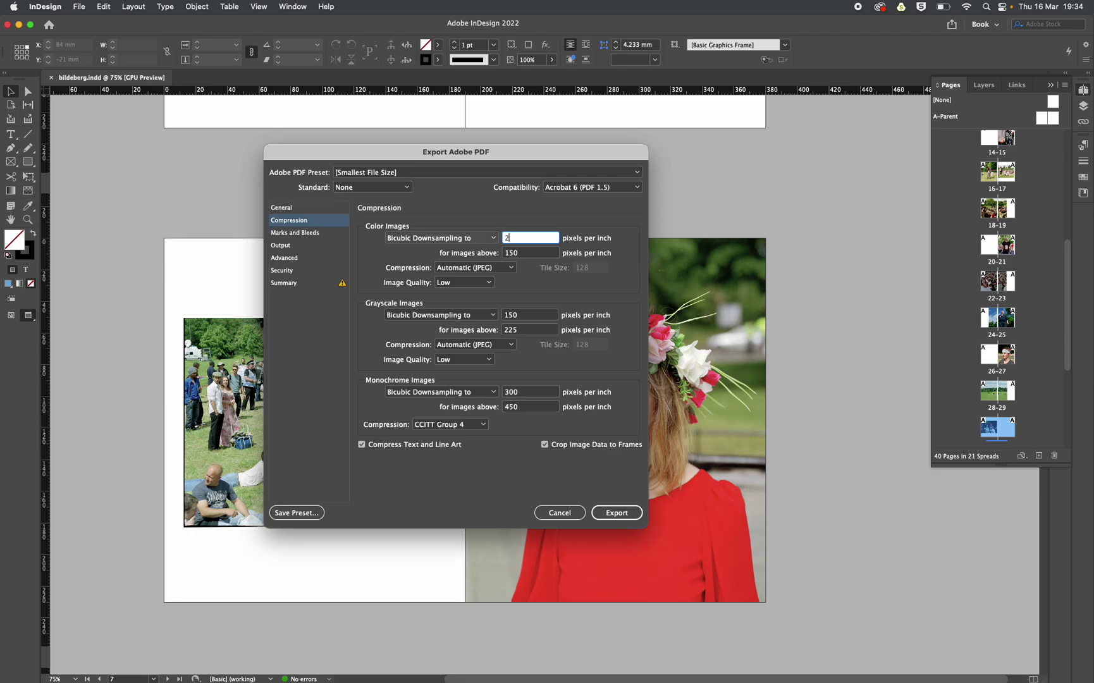
{"action": "left_click", "coordinate": [518, 253]}
{"action": "type", "text": "300"}
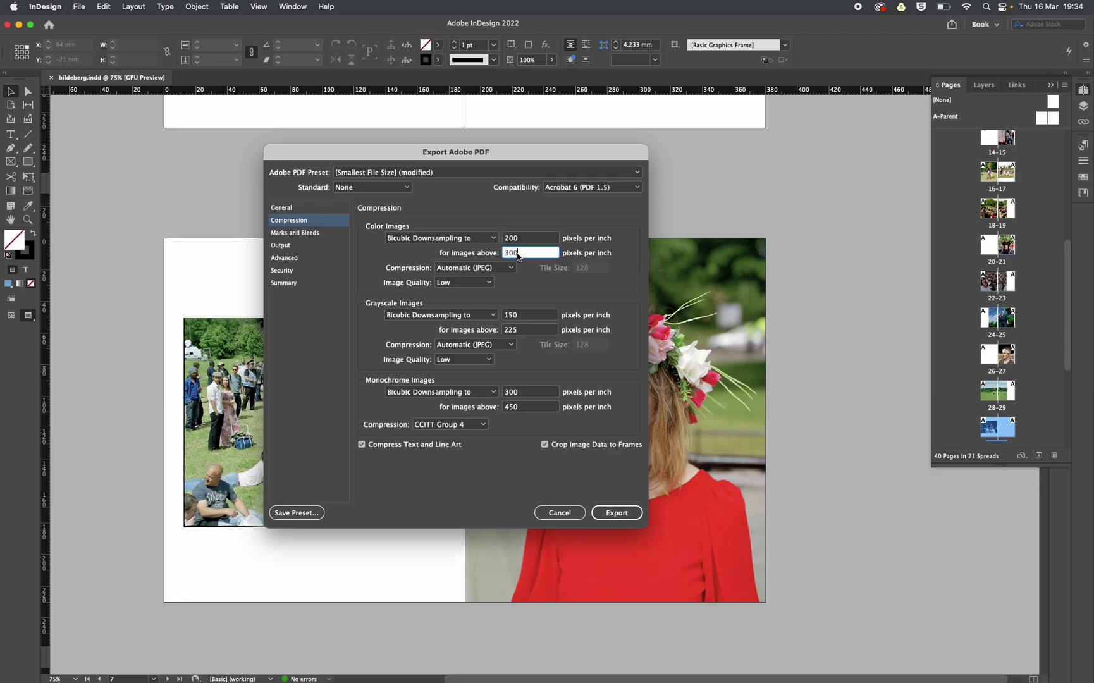
{"action": "left_click", "coordinate": [472, 278]}
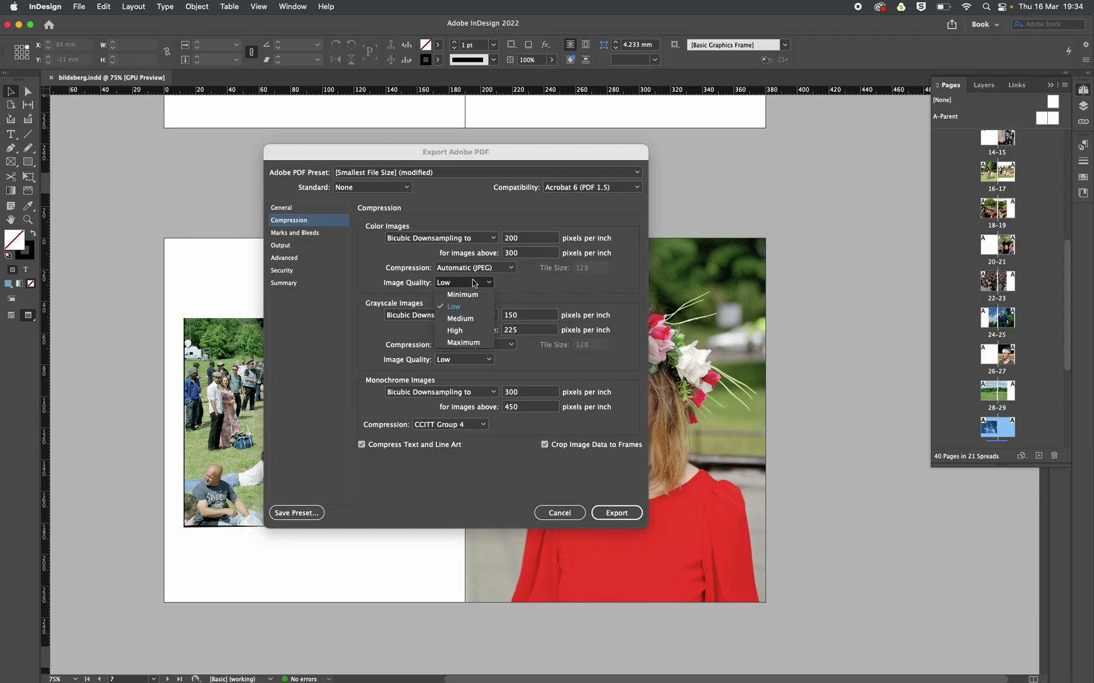
{"action": "left_click", "coordinate": [460, 318]}
- Set grayscale images to 200 ppi with Medium image quality
{"action": "key", "text": "Tab"}
{"action": "type", "text": "2"}
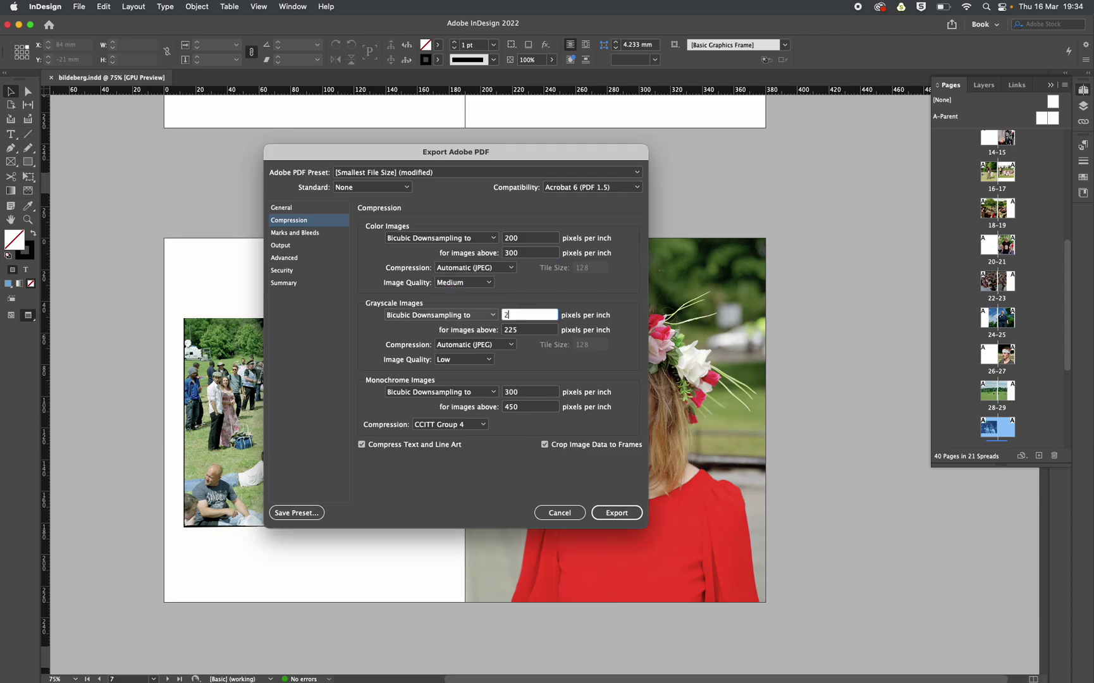
{"action": "type", "text": "00"}
{"action": "left_click", "coordinate": [473, 345]}
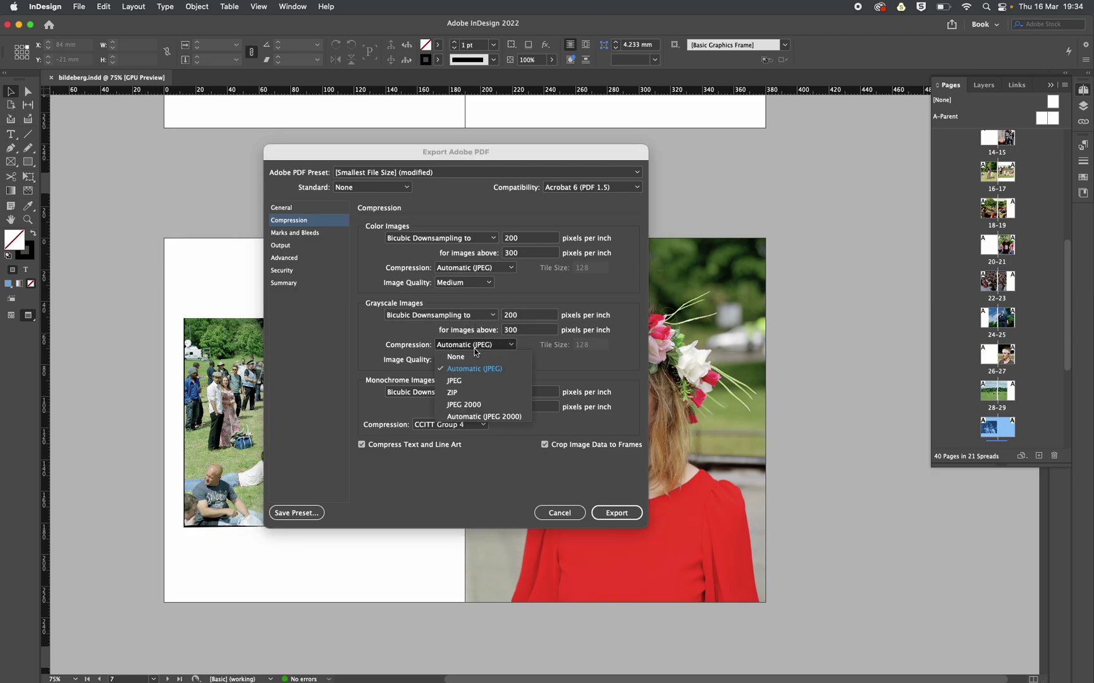
{"action": "key", "text": "Escape"}
{"action": "left_click", "coordinate": [467, 359]}
{"action": "left_click", "coordinate": [466, 384]}
{"action": "left_click", "coordinate": [466, 359]}
{"action": "left_click", "coordinate": [462, 395]}
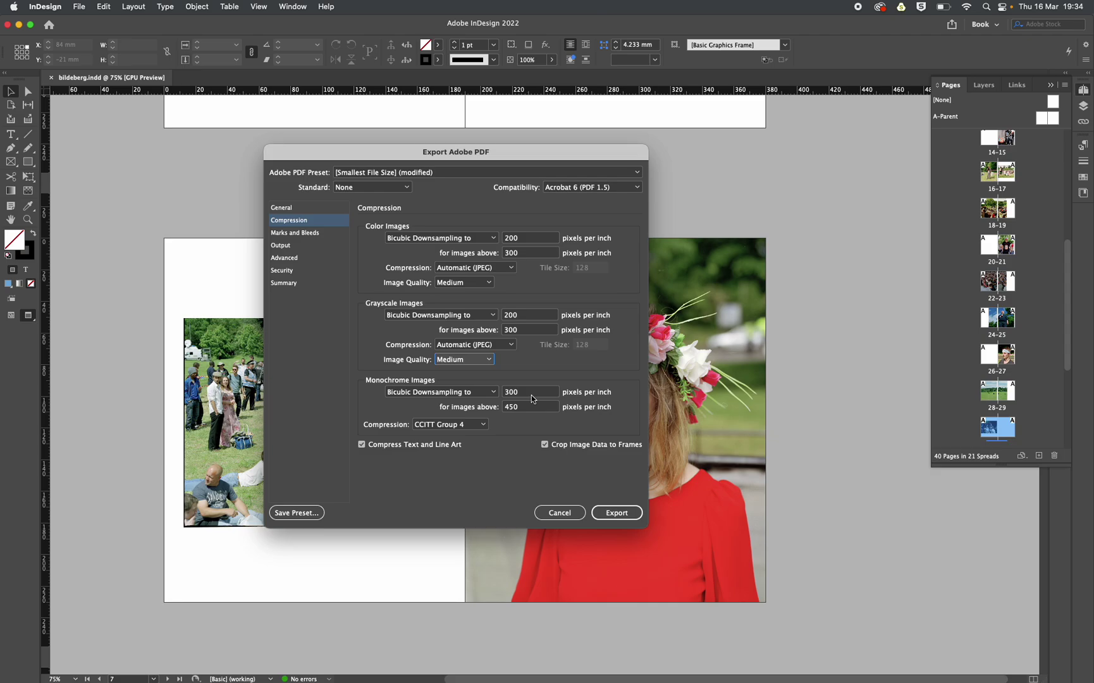
{"action": "left_click", "coordinate": [276, 221]}
{"action": "left_click", "coordinate": [290, 232]}
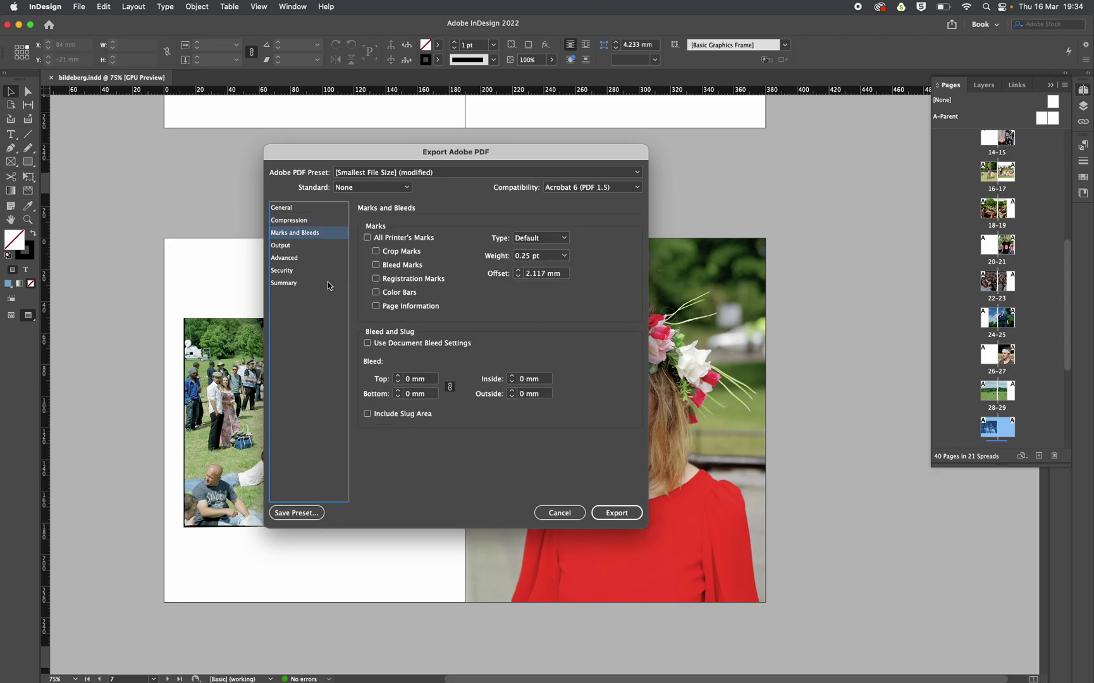
- Set Output colour conversion to Convert to Destination, sRGB IEC61966-2.1, and export the PDF
{"action": "left_click", "coordinate": [279, 246]}
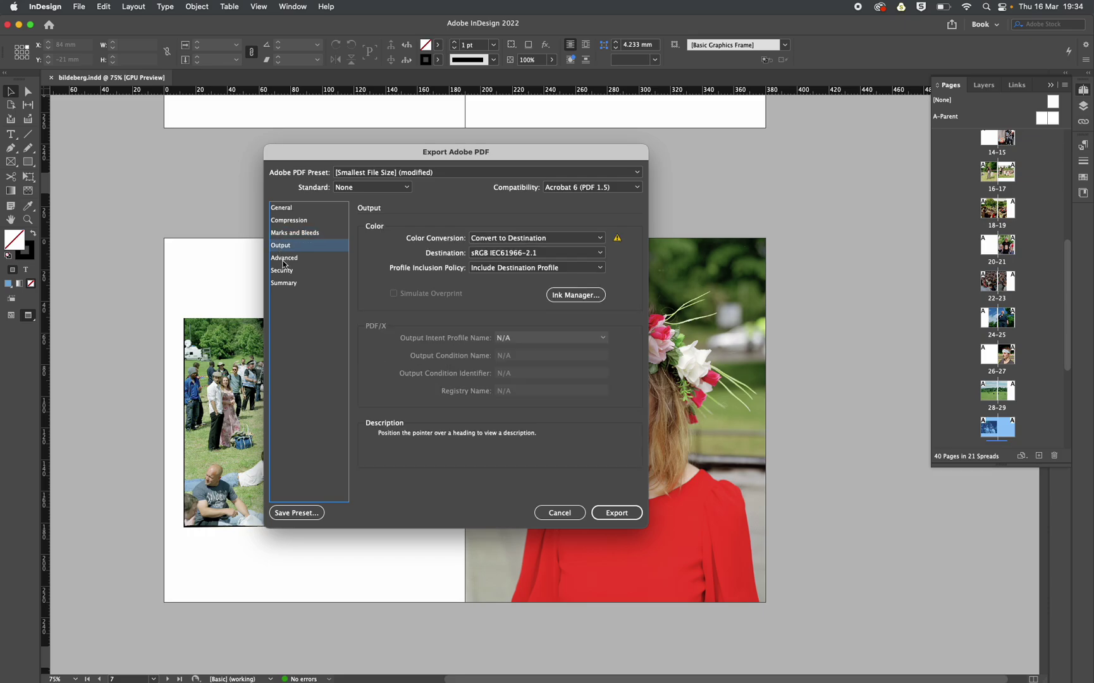
{"action": "left_click", "coordinate": [510, 239]}
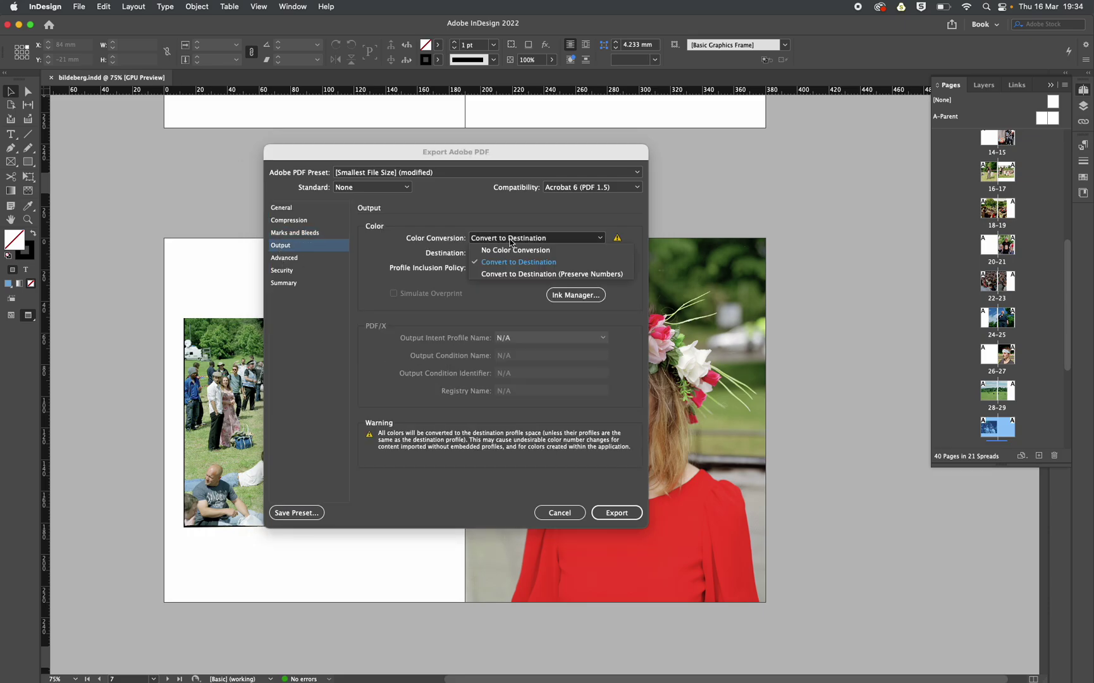
{"action": "left_click", "coordinate": [517, 262]}
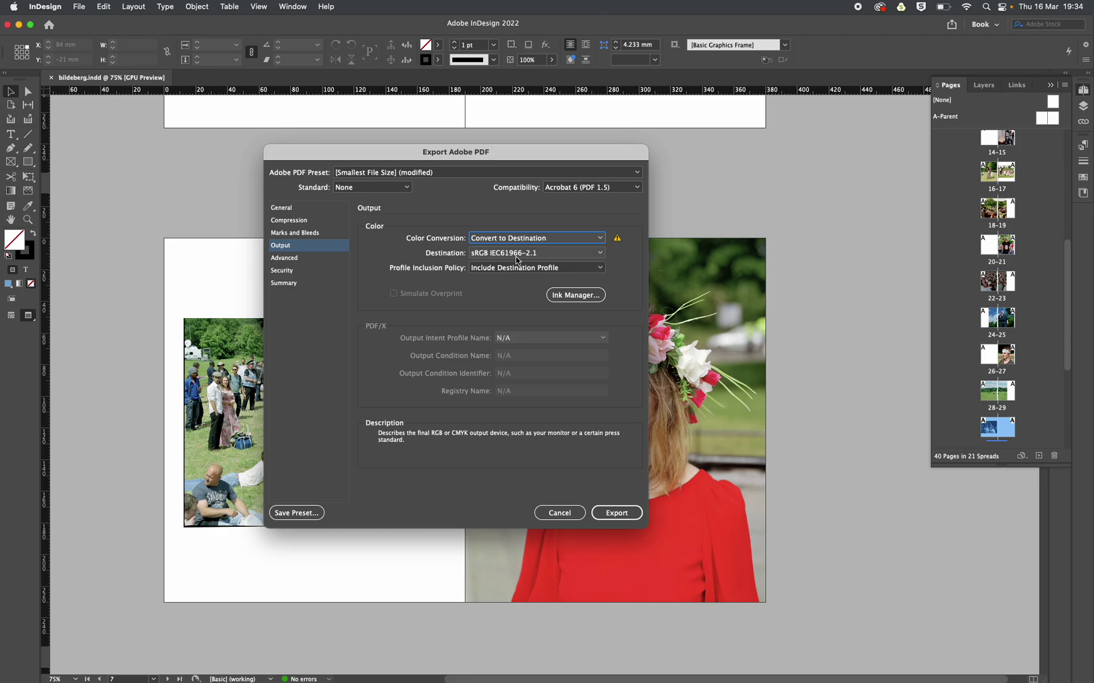
{"action": "left_click", "coordinate": [517, 253]}
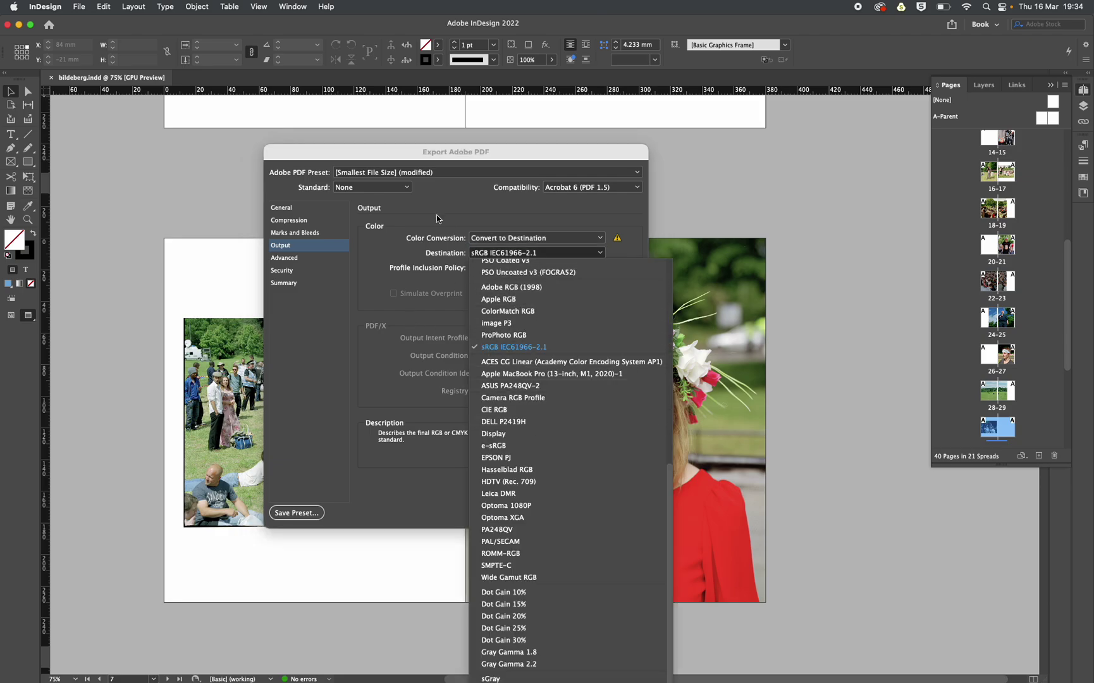
{"action": "left_click", "coordinate": [321, 247]}
{"action": "left_click", "coordinate": [610, 512]}
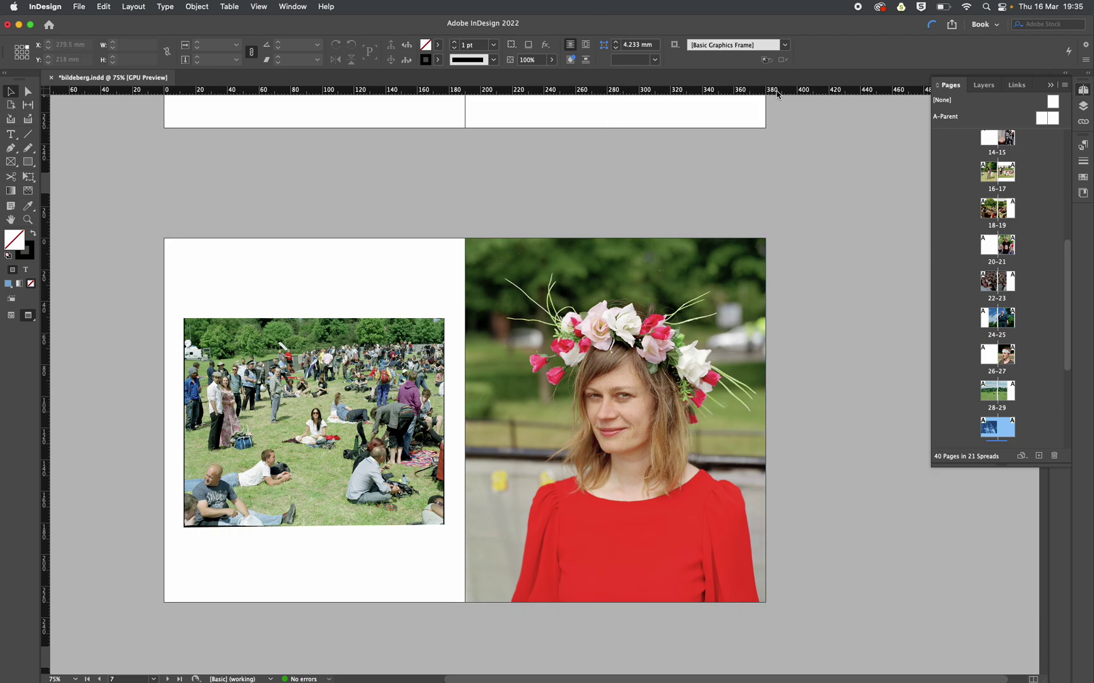
{"action": "left_click", "coordinate": [933, 26]}
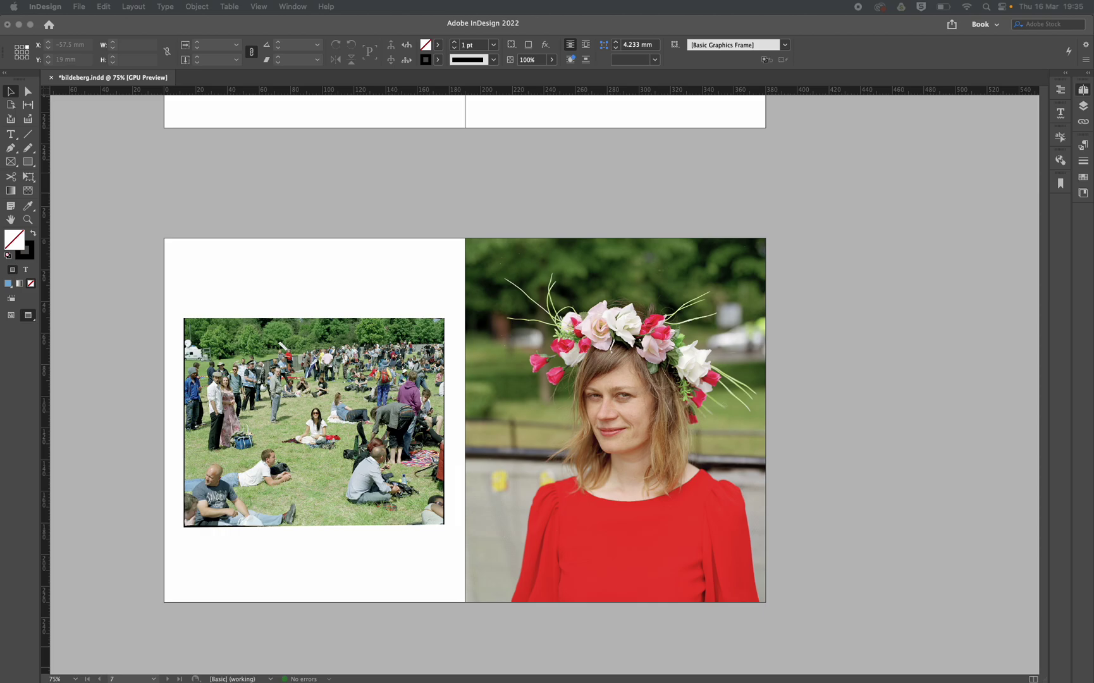
- Open bildeberg_lowres_zine.pdf from the Bildeberg_2013 folder in Acrobat
{"action": "key", "text": "super+Tab"}
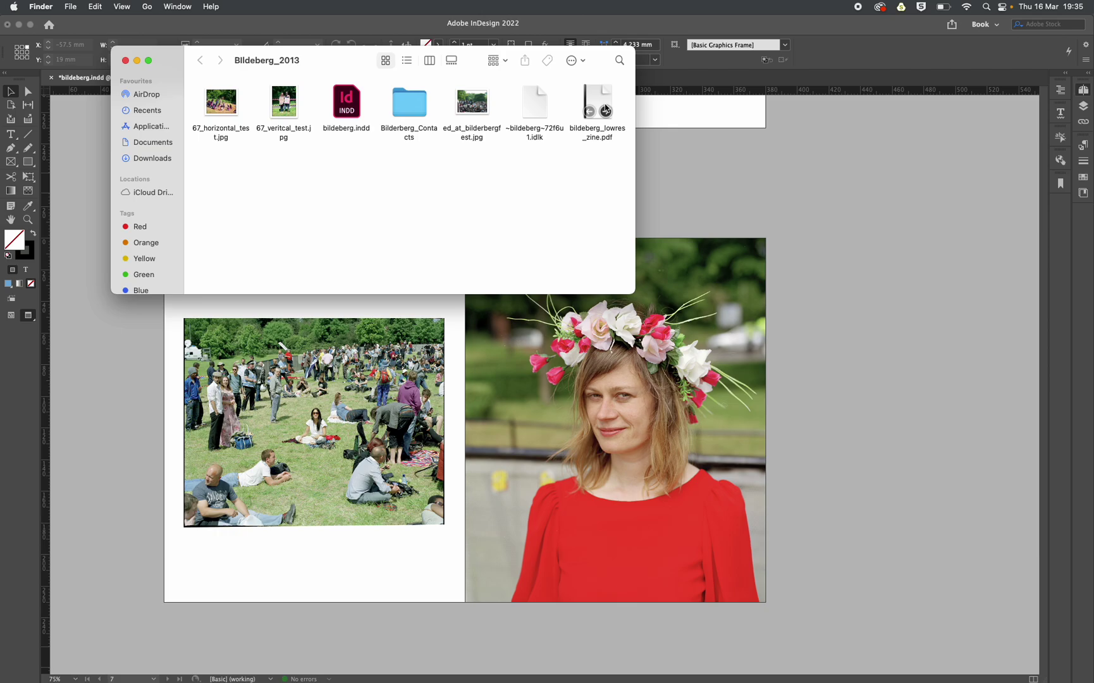
{"action": "left_click", "coordinate": [597, 103]}
{"action": "double_click", "coordinate": [601, 100]}
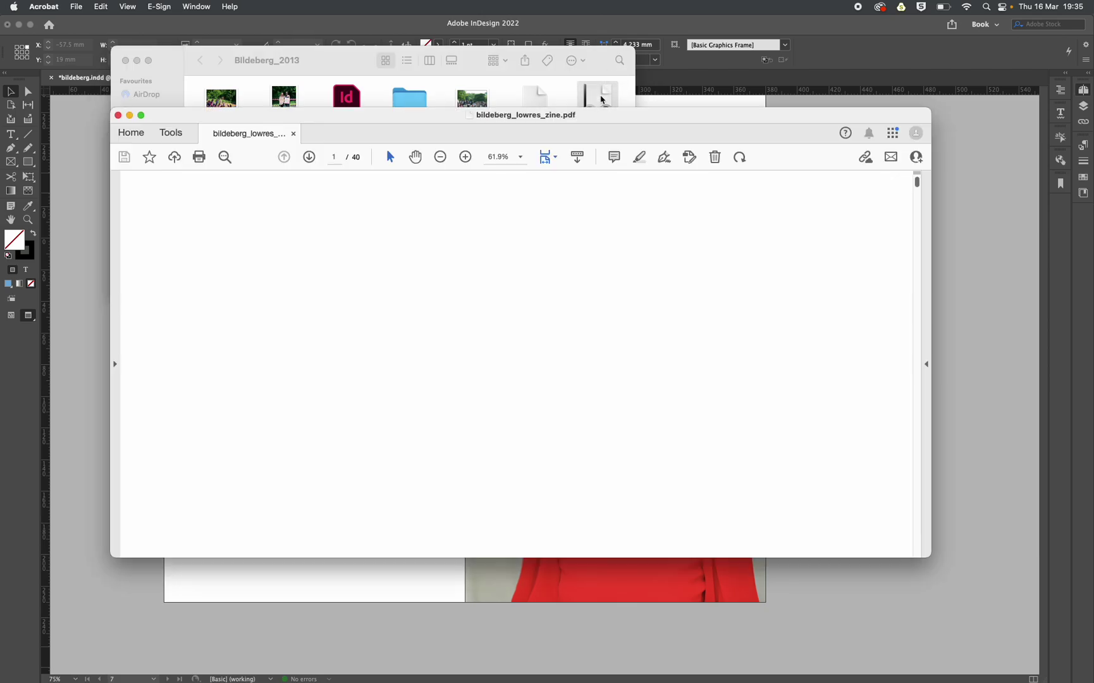
- Zoom the PDF out to 33.3% and switch to Two Page View
{"action": "left_click_drag", "start_coordinate": [402, 117], "coordinate": [406, 101]}
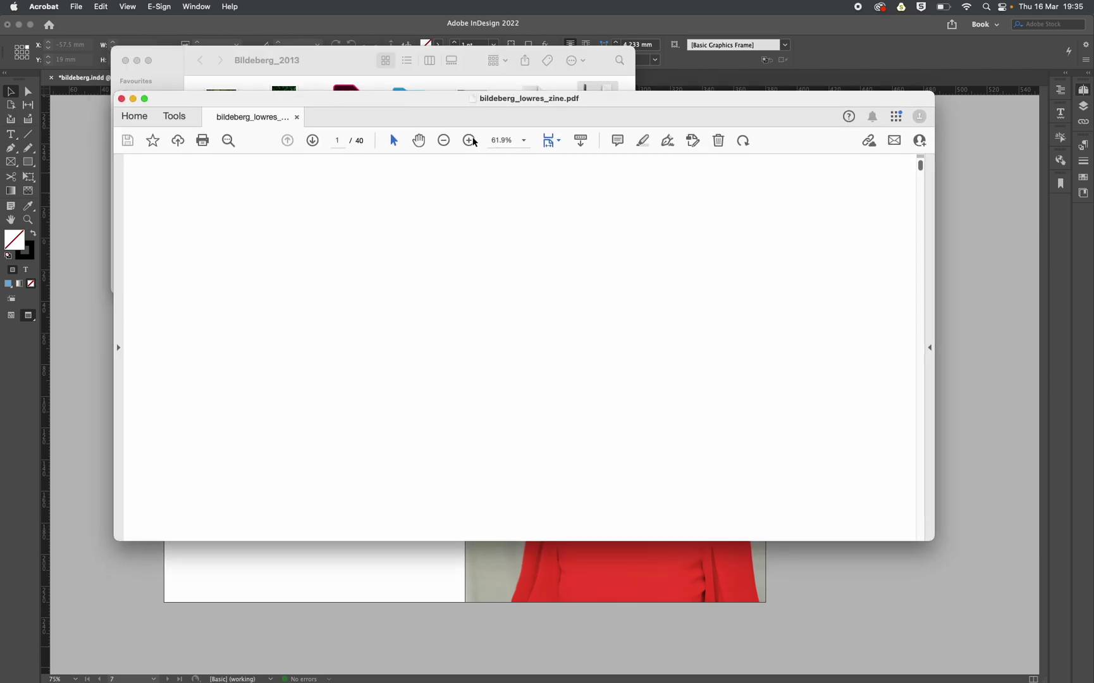
{"action": "left_click", "coordinate": [443, 139]}
{"action": "left_click", "coordinate": [443, 140]}
{"action": "left_click", "coordinate": [127, 7]}
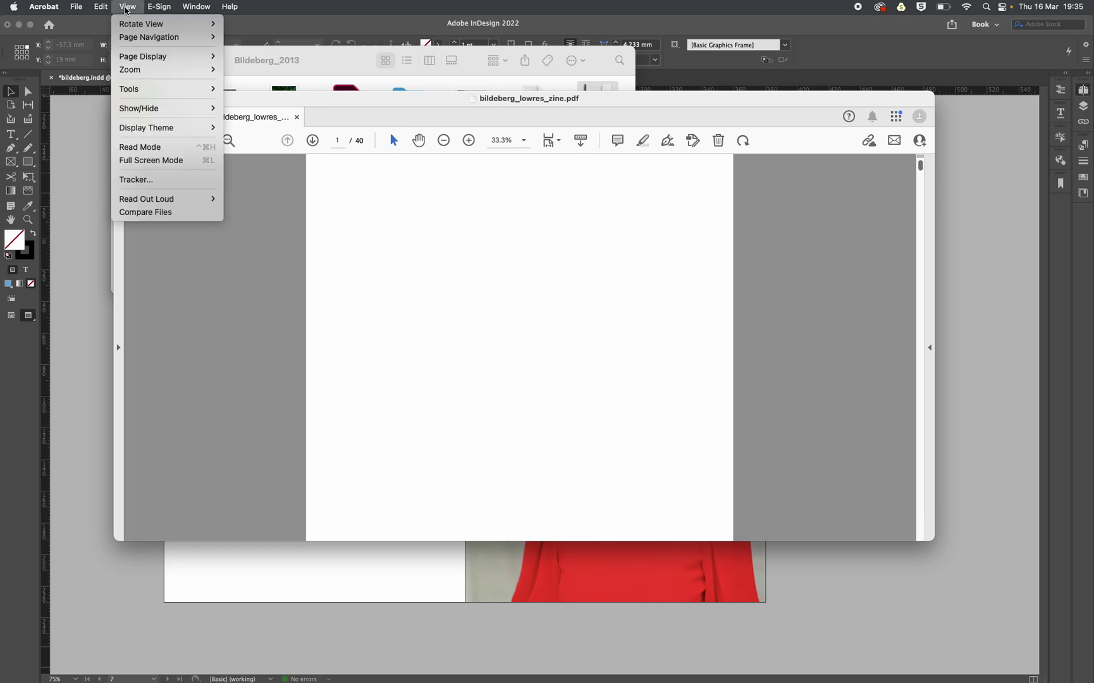
{"action": "mouse_move", "coordinate": [162, 57]}
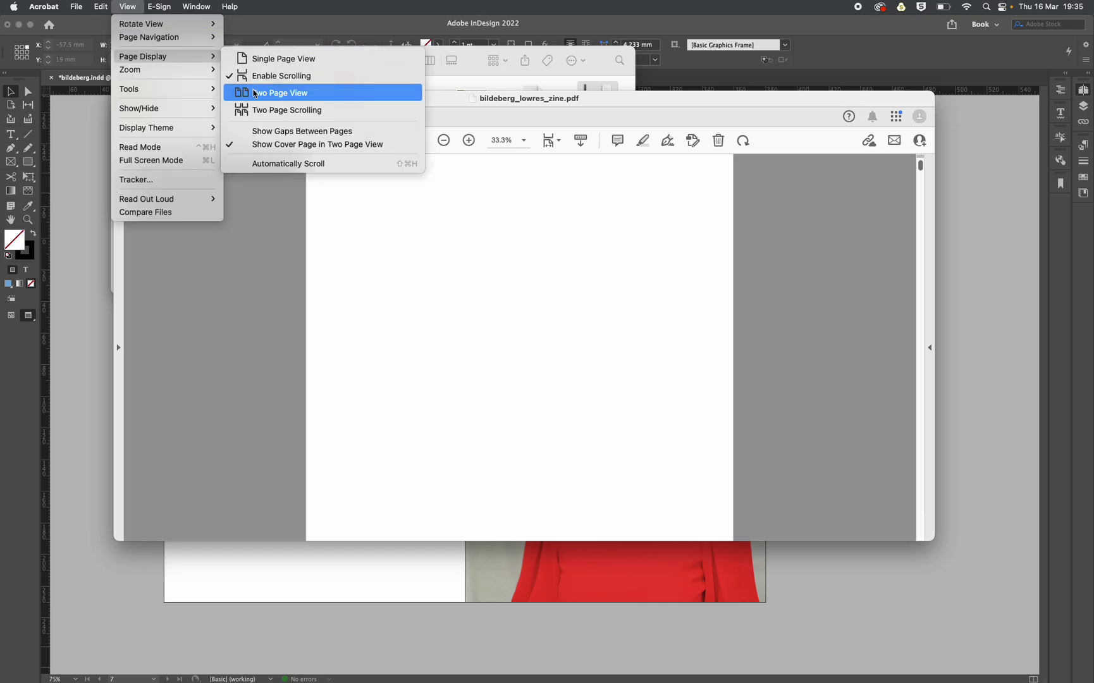
{"action": "left_click", "coordinate": [290, 111]}
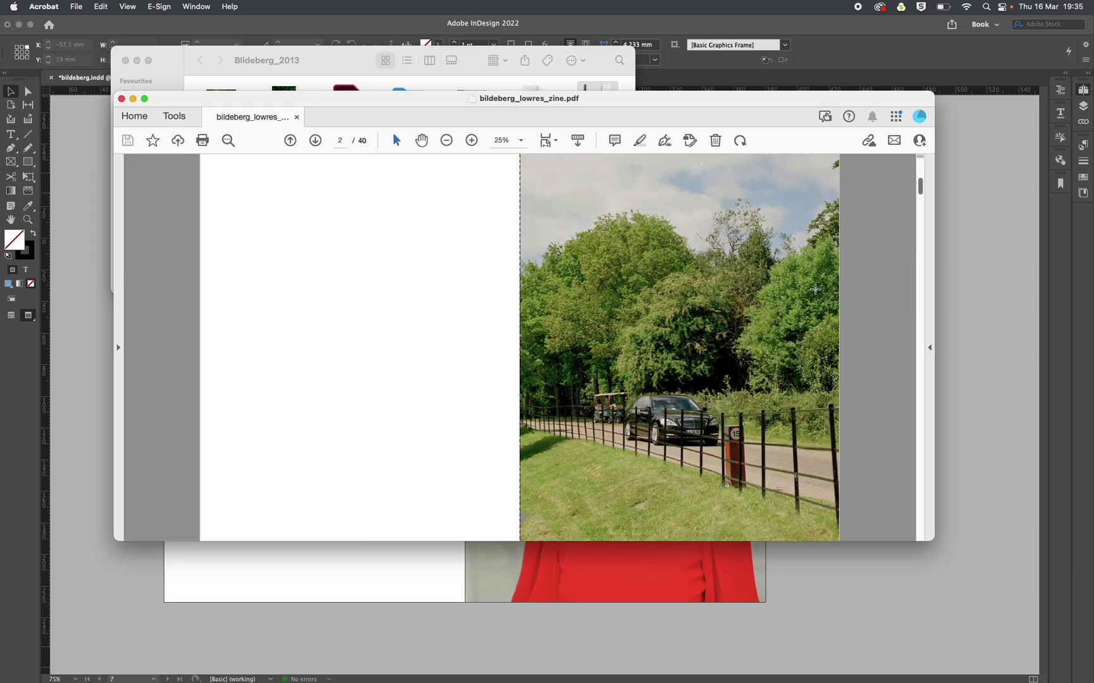
- Scroll down through the PDF spreads to page 36
{"action": "scroll", "coordinate": [815, 289], "scroll_direction": "down", "scroll_amount": 3}
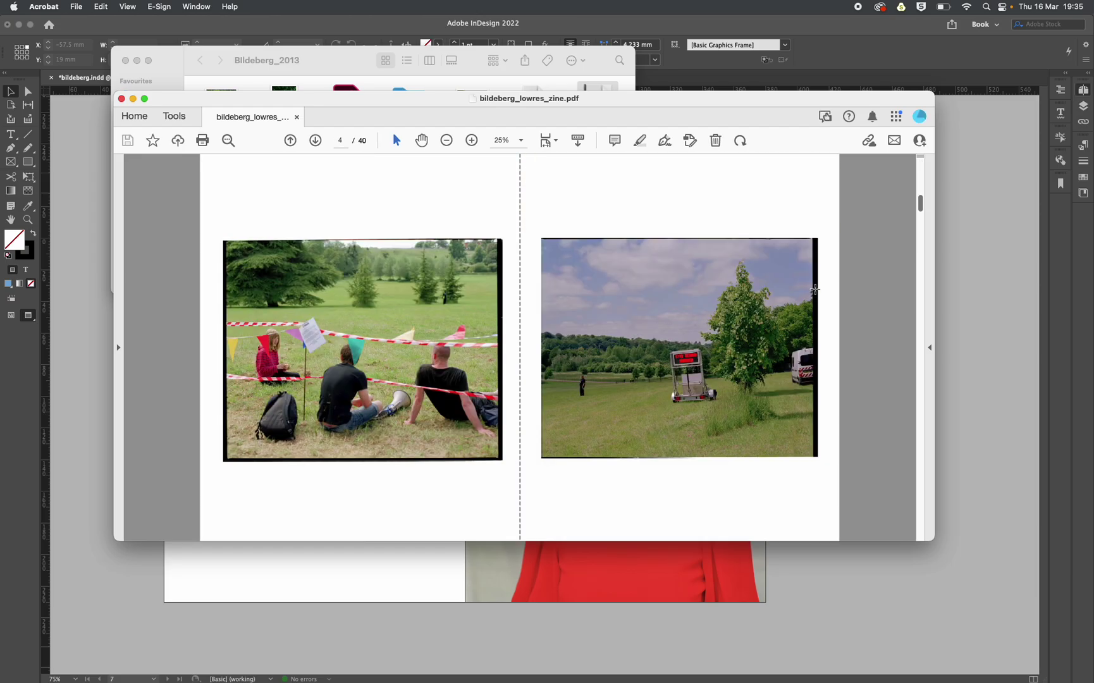
{"action": "scroll", "coordinate": [815, 289], "scroll_direction": "down", "scroll_amount": 3}
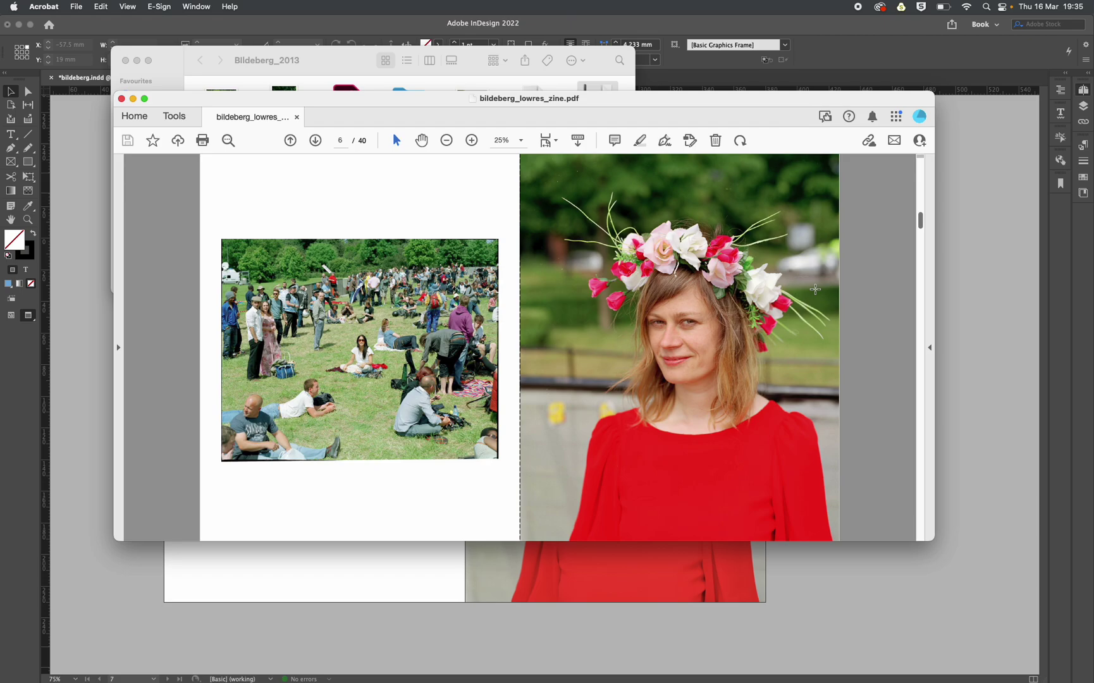
{"action": "scroll", "coordinate": [815, 288], "scroll_direction": "down", "scroll_amount": 3}
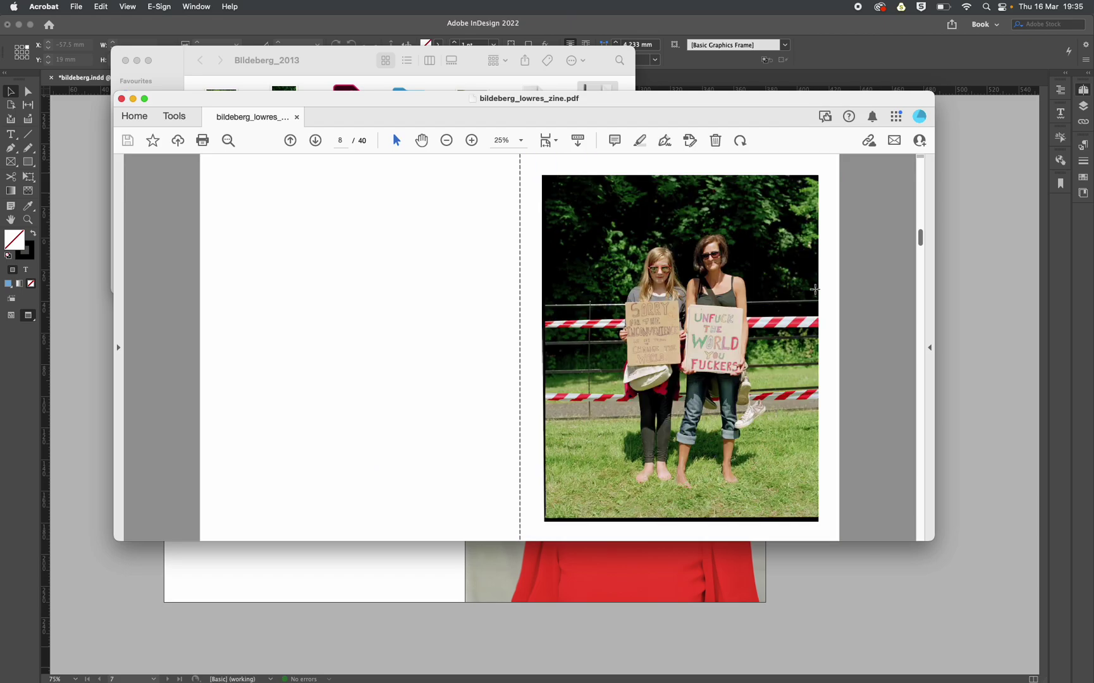
{"action": "scroll", "coordinate": [815, 289], "scroll_direction": "down", "scroll_amount": 3}
{"action": "scroll", "coordinate": [815, 289], "scroll_direction": "down", "scroll_amount": 3}
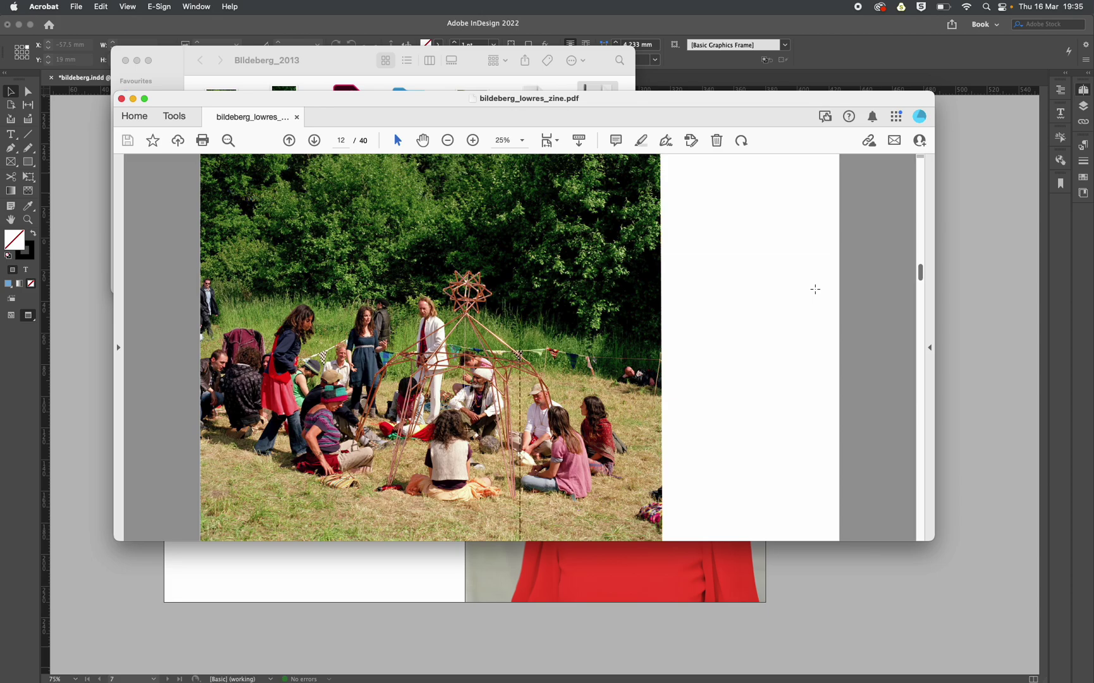
{"action": "scroll", "coordinate": [815, 289], "scroll_direction": "down", "scroll_amount": 3}
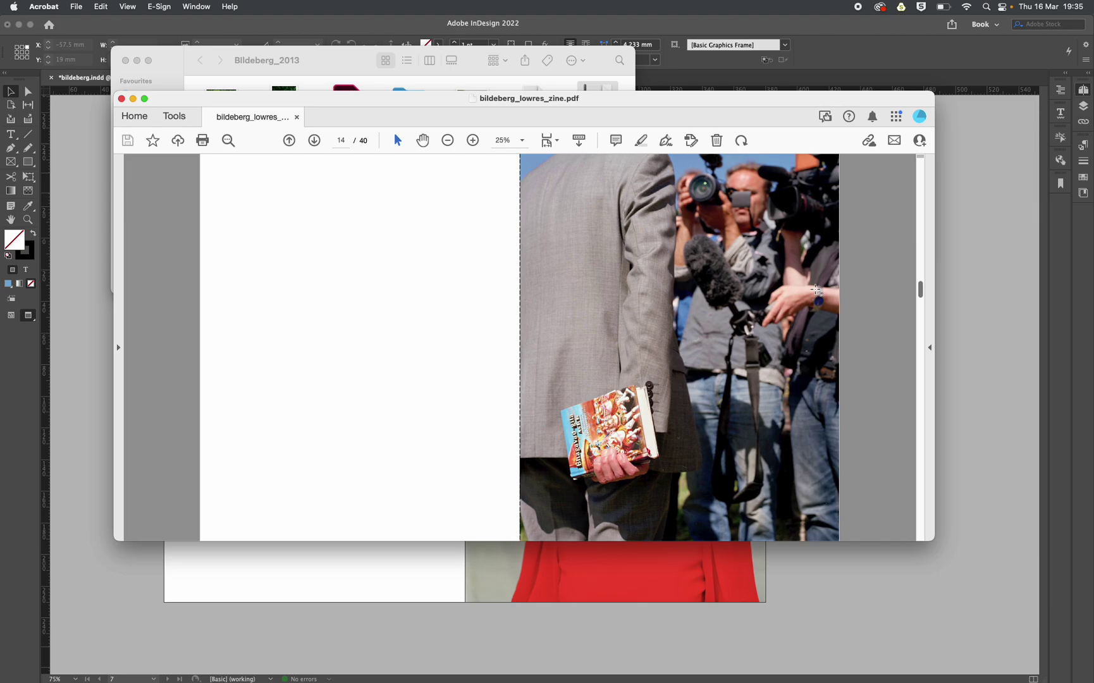
{"action": "scroll", "coordinate": [815, 289], "scroll_direction": "down", "scroll_amount": 3}
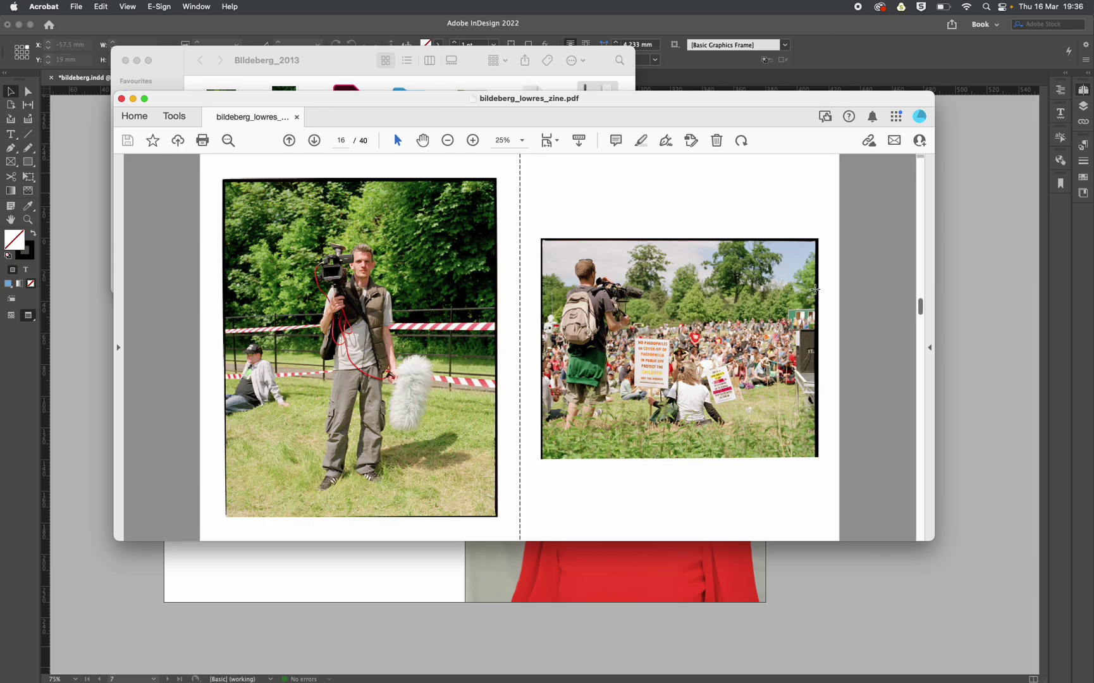
{"action": "scroll", "coordinate": [815, 289], "scroll_direction": "down", "scroll_amount": 3}
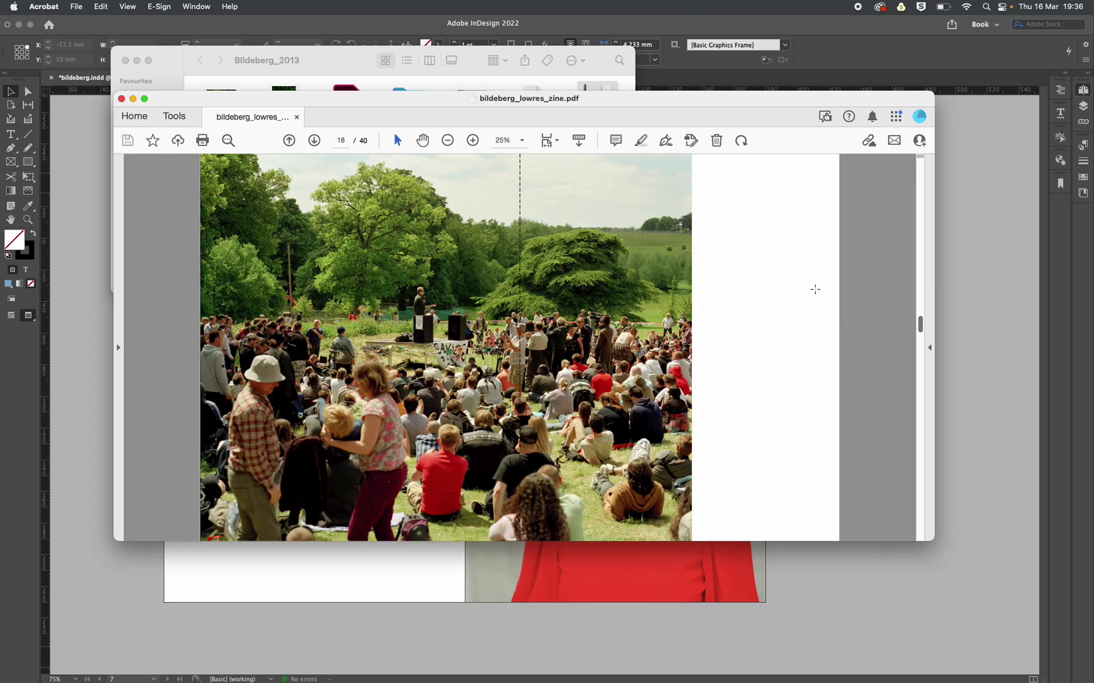
{"action": "scroll", "coordinate": [815, 289], "scroll_direction": "down", "scroll_amount": 3}
{"action": "scroll", "coordinate": [815, 289], "scroll_direction": "down", "scroll_amount": 3}
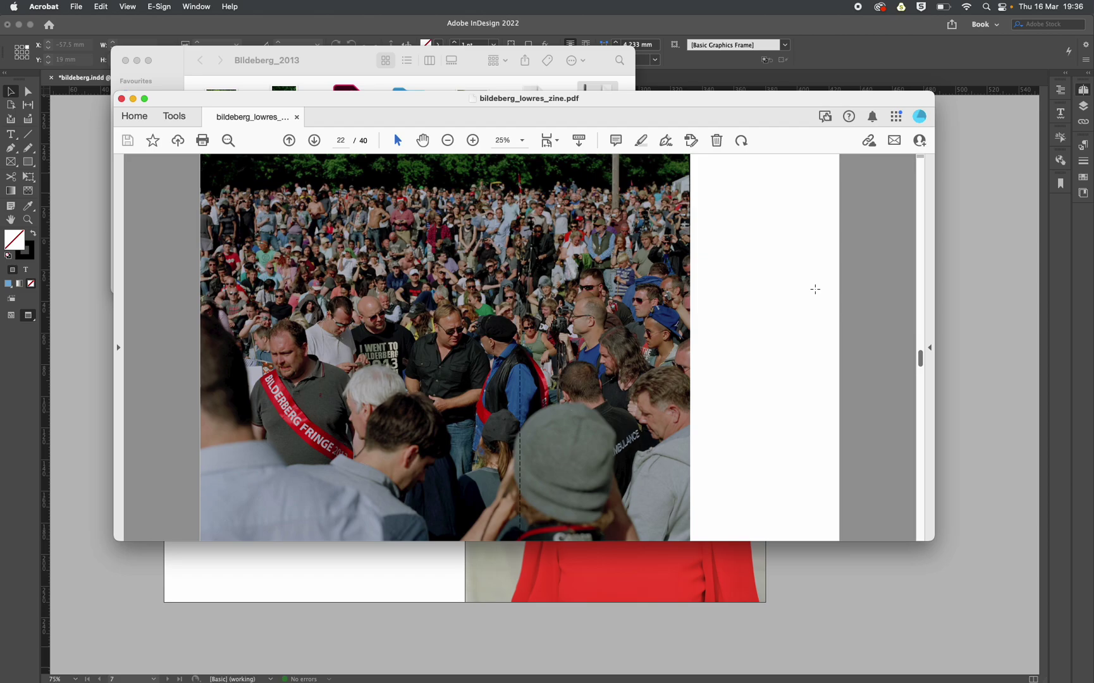
{"action": "scroll", "coordinate": [815, 289], "scroll_direction": "down", "scroll_amount": 3}
{"action": "scroll", "coordinate": [815, 289], "scroll_direction": "down", "scroll_amount": 3}
{"action": "scroll", "coordinate": [815, 289], "scroll_direction": "down", "scroll_amount": 3}
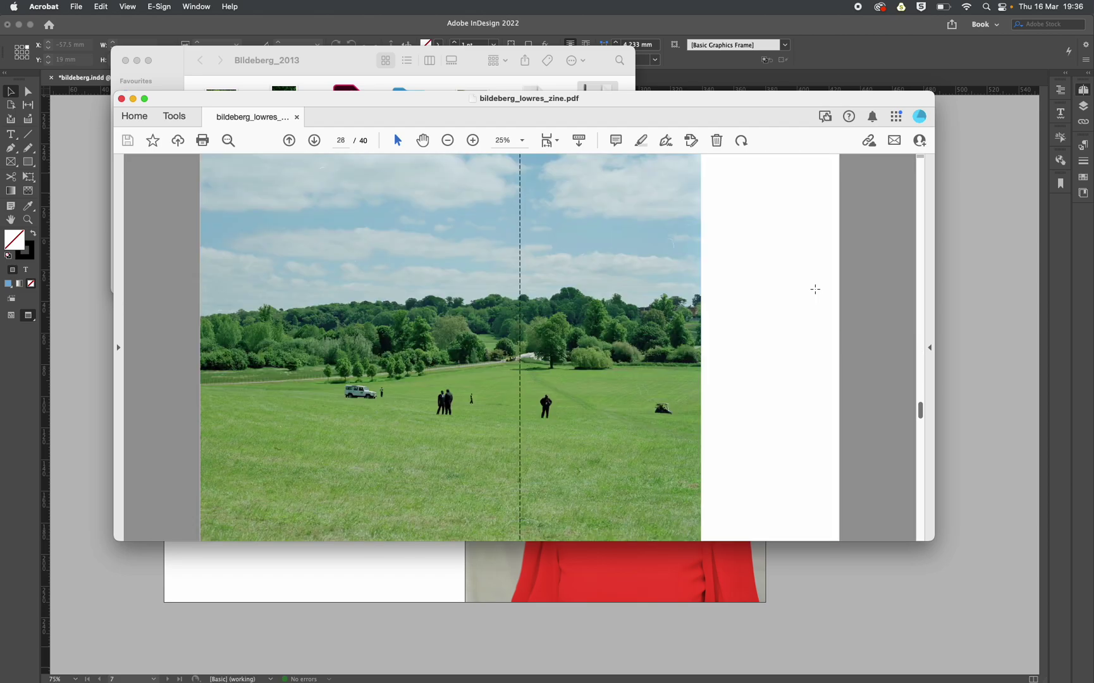
{"action": "scroll", "coordinate": [815, 289], "scroll_direction": "down", "scroll_amount": 3}
{"action": "scroll", "coordinate": [815, 289], "scroll_direction": "down", "scroll_amount": 9}
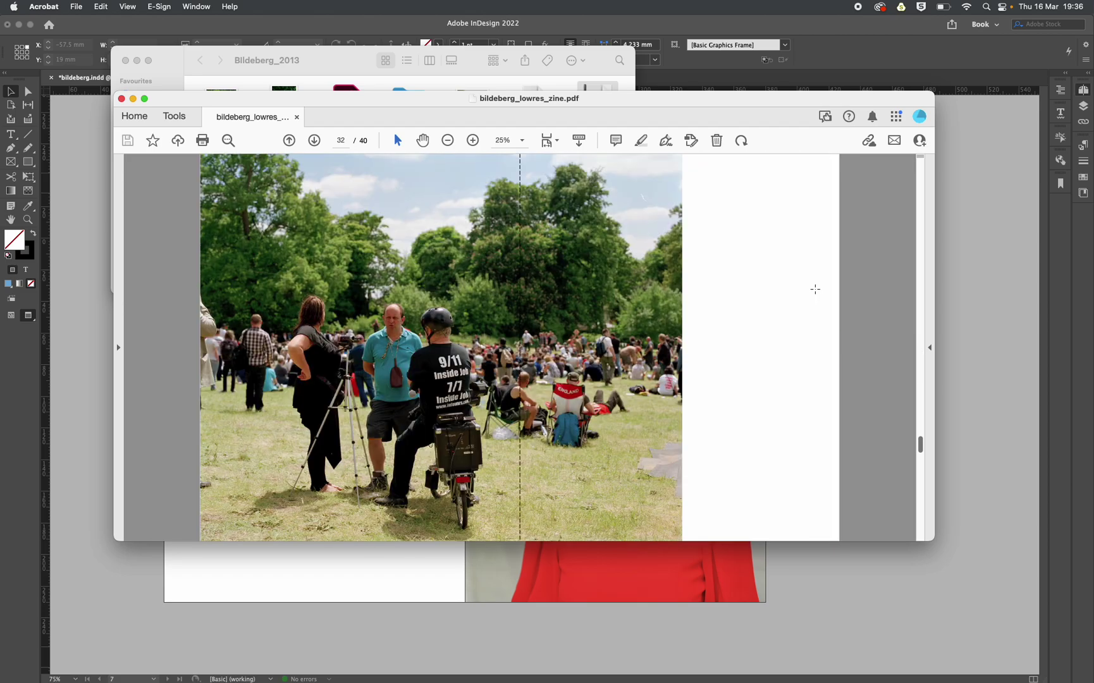
- Scroll back up and settle on the page 6 flower-crown spread
{"action": "scroll", "coordinate": [814, 289], "scroll_direction": "up", "scroll_amount": 20}
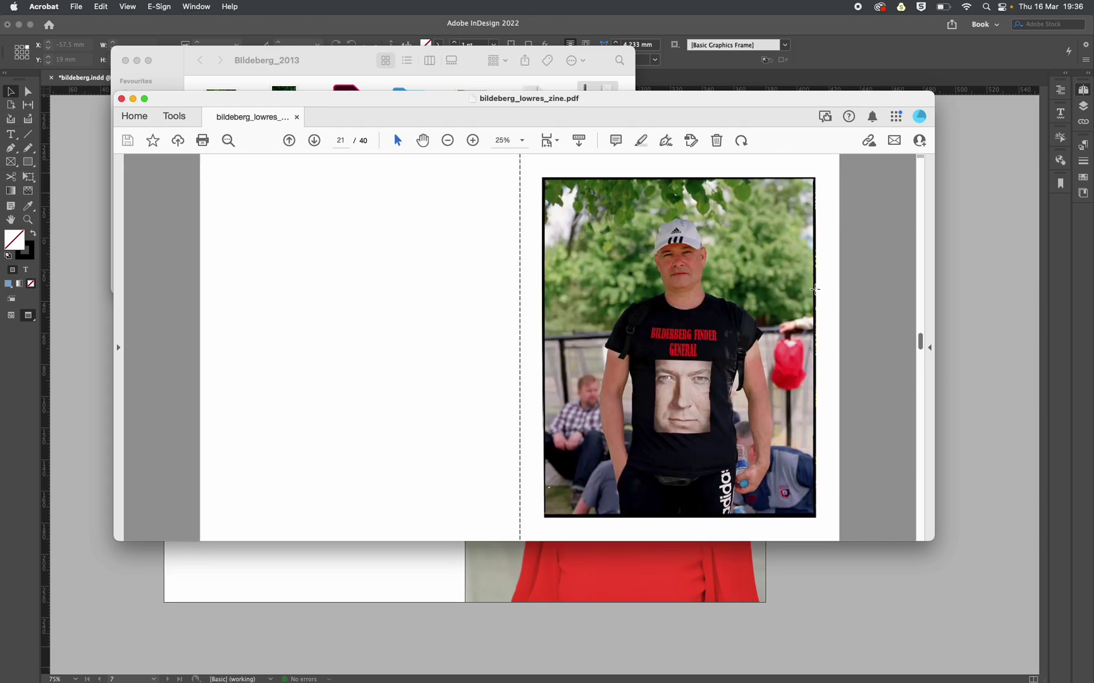
{"action": "scroll", "coordinate": [815, 289], "scroll_direction": "up", "scroll_amount": 20}
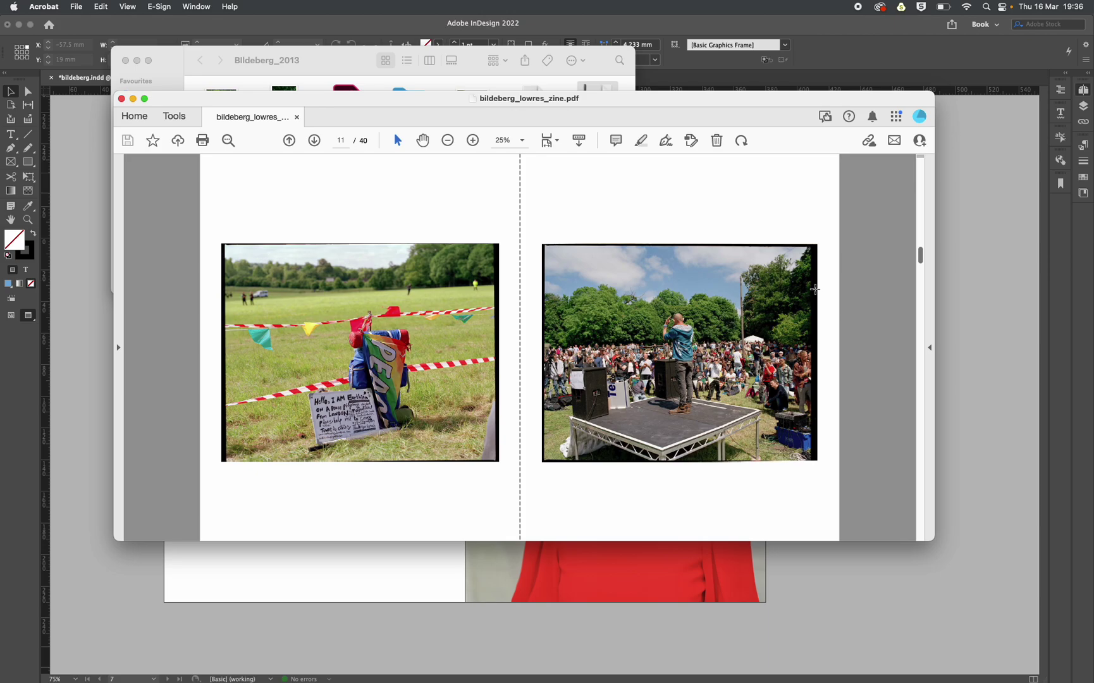
{"action": "scroll", "coordinate": [815, 289], "scroll_direction": "up", "scroll_amount": 5}
{"action": "scroll", "coordinate": [815, 291], "scroll_direction": "down", "scroll_amount": 2}
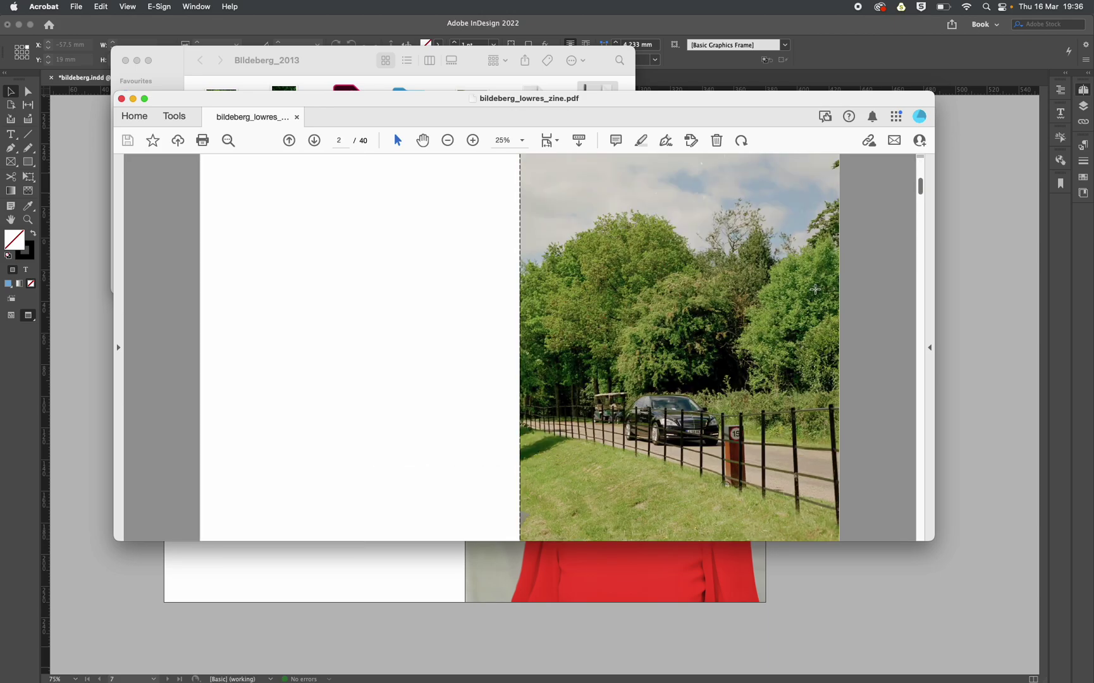
{"action": "scroll", "coordinate": [815, 289], "scroll_direction": "down", "scroll_amount": 4}
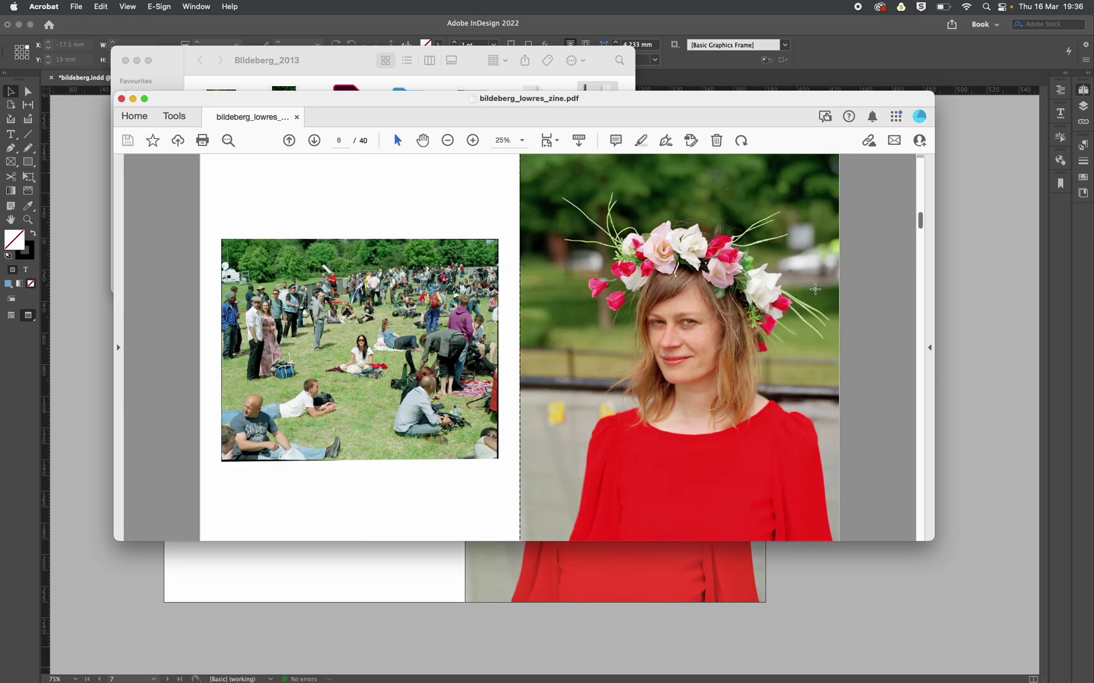